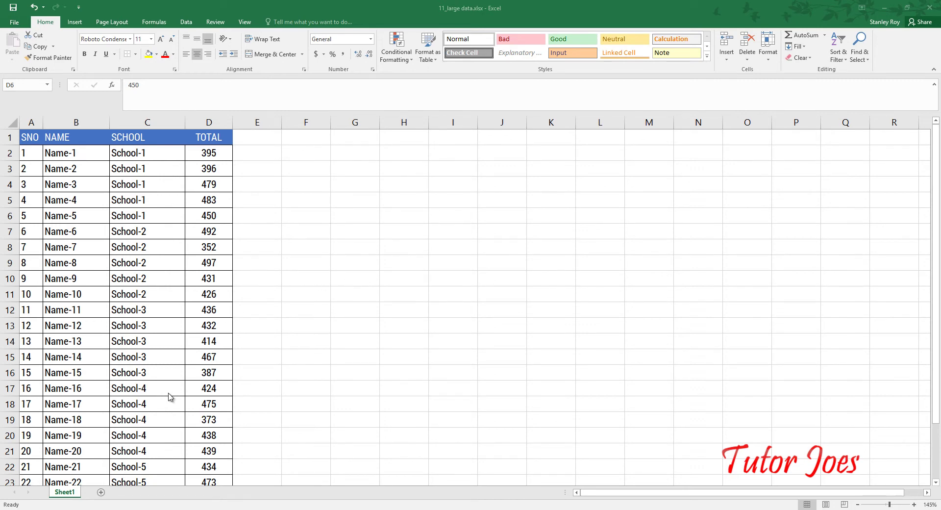
Look over the data, selecting the School-1 entries in column C and the TOTAL scores in column D
scroll(181, 385, down, 7)
scroll(180, 385, up, 5)
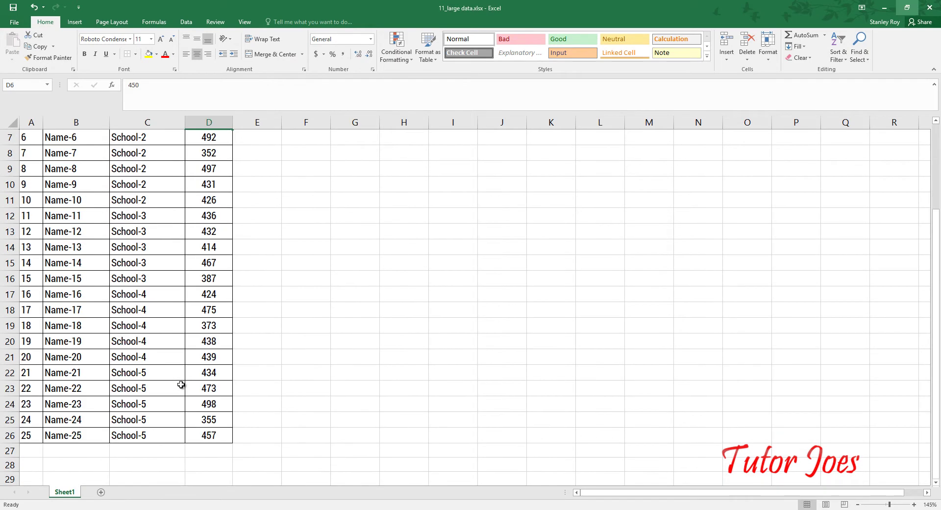
scroll(181, 385, up, 2)
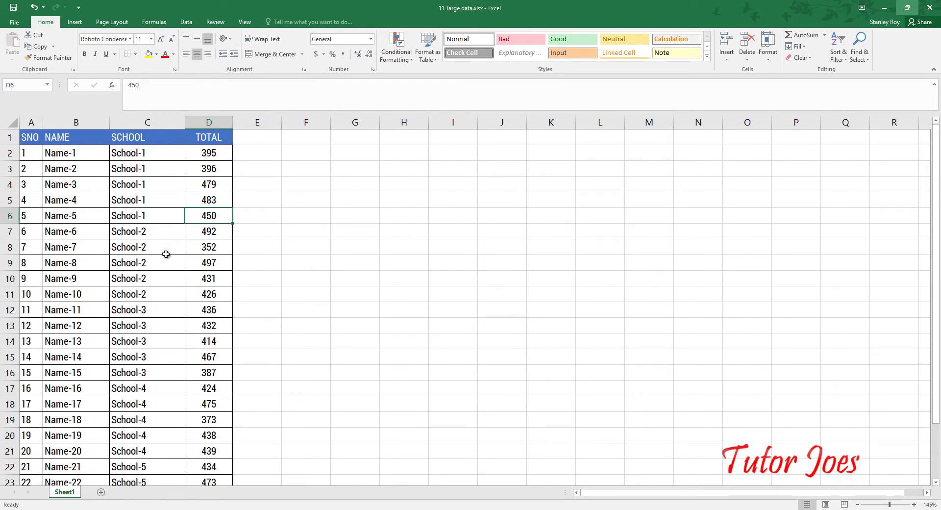
drag(144, 156, 149, 290)
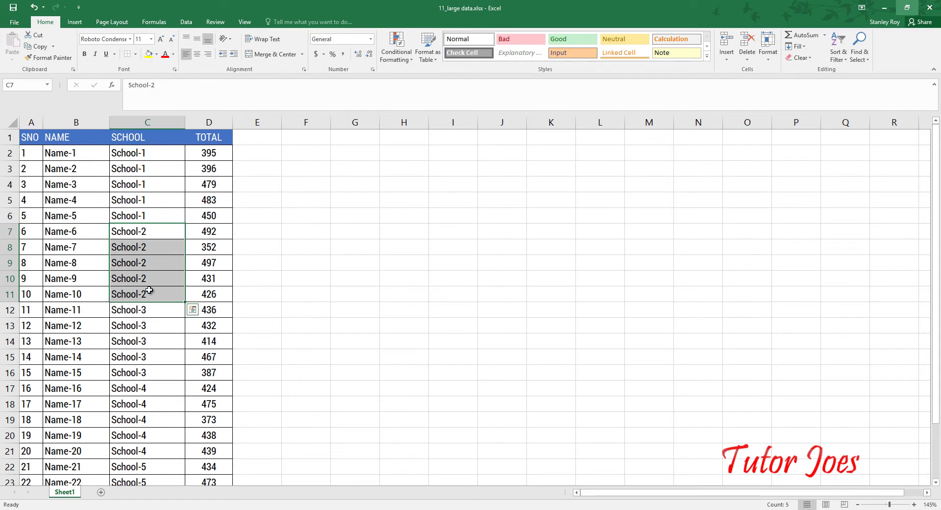
scroll(154, 294, down, 6)
click(152, 237)
scroll(158, 248, up, 2)
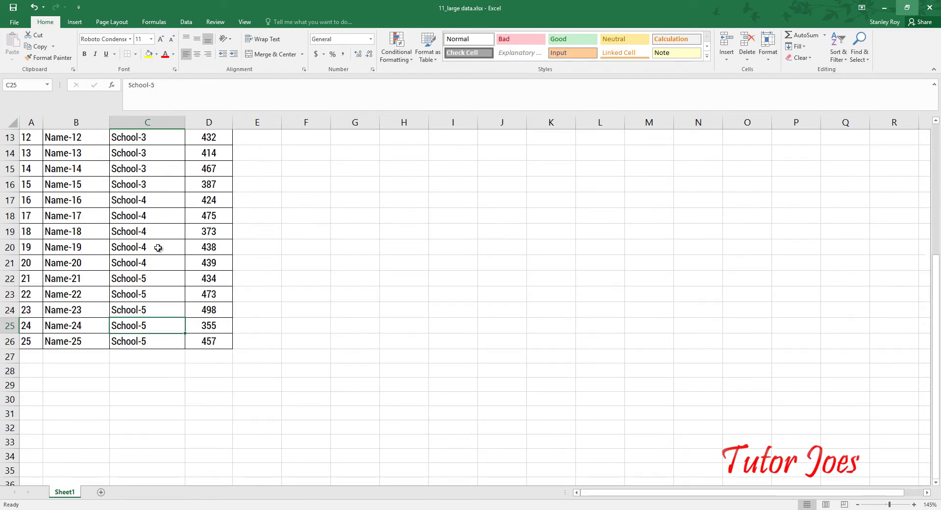
scroll(159, 252, up, 3)
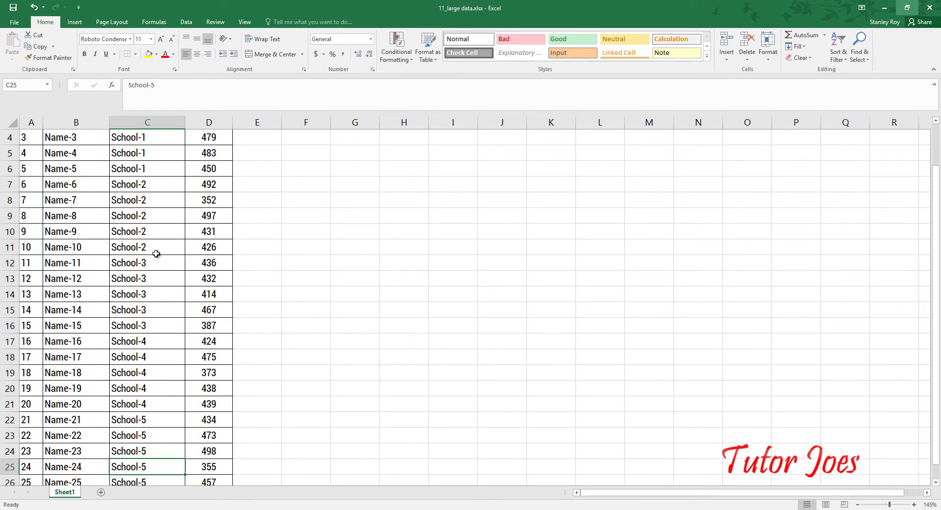
scroll(156, 253, up, 1)
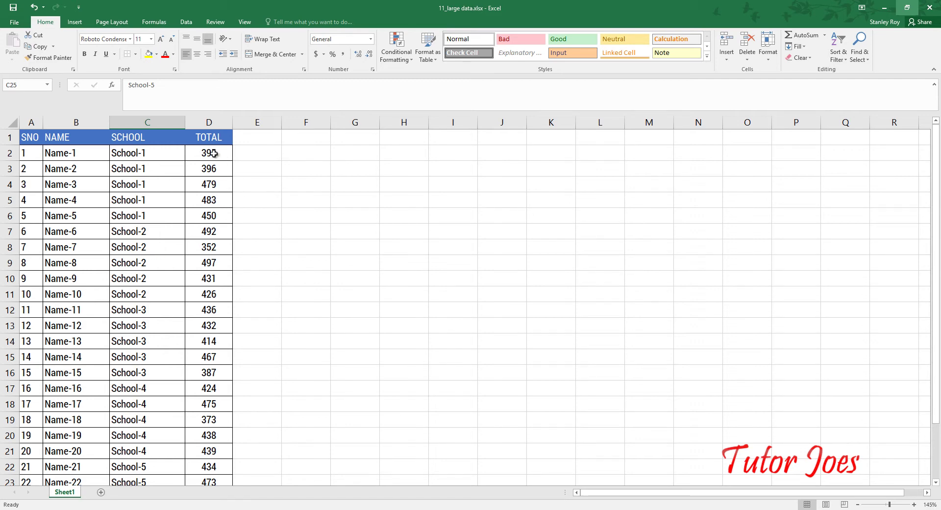
mouse_move(214, 153)
mouse_down()
mouse_move(210, 494)
mouse_move(238, 136)
mouse_move(225, 139)
mouse_up()
scroll(248, 182, up, 2)
Enter =LARGE(D2:D26,1) in F9 so it returns the highest total, 498
click(328, 259)
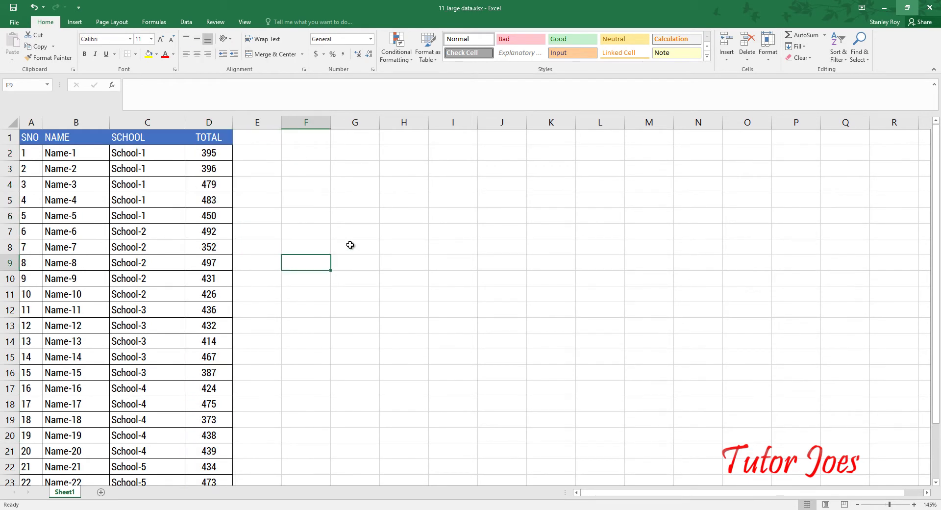
ctrl+scroll(360, 245, up, 3)
scroll(412, 351, up, 1)
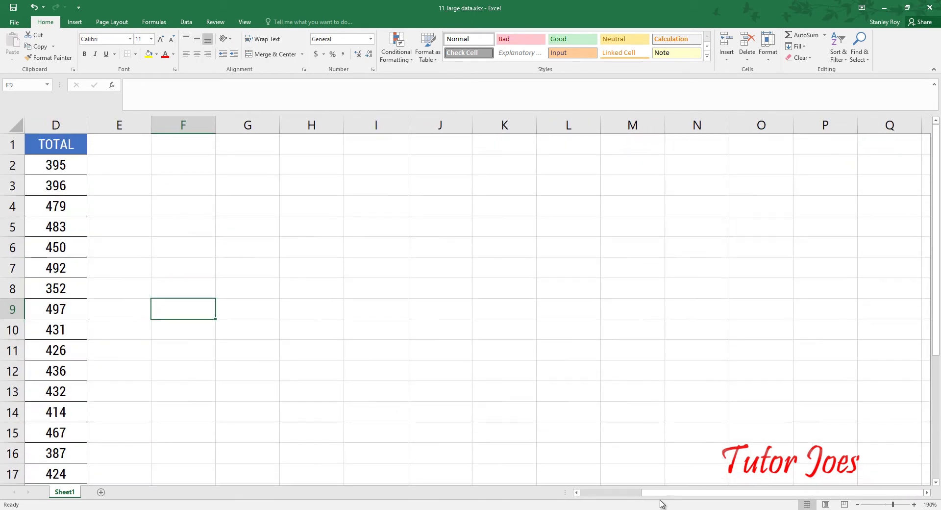
drag(661, 492, 556, 508)
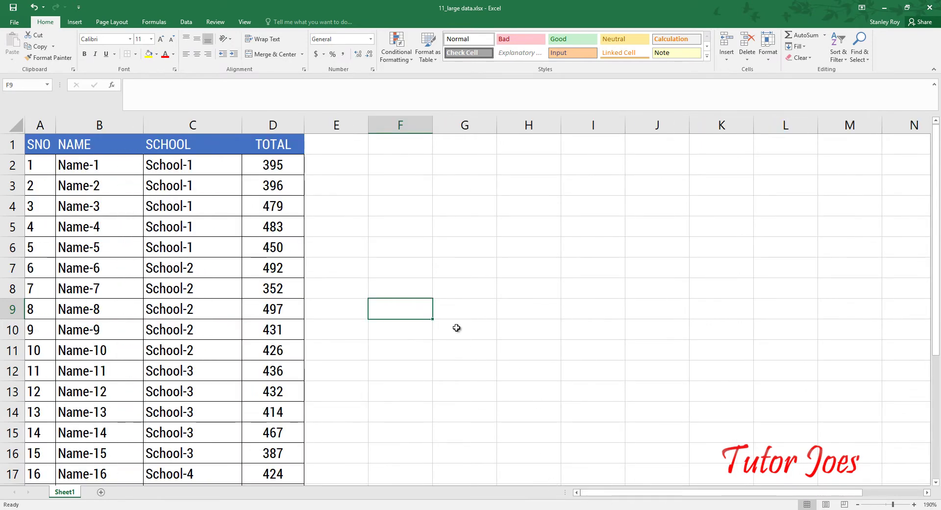
text(=large)
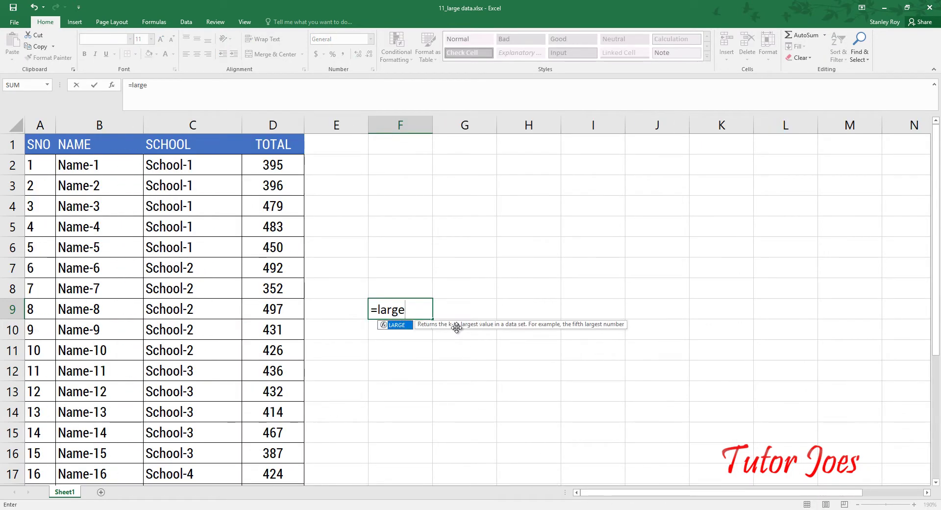
key(BackSpace)
key(BackSpace)
key(BackSpace)
key(BackSpace)
key(BackSpace)
text(LA)
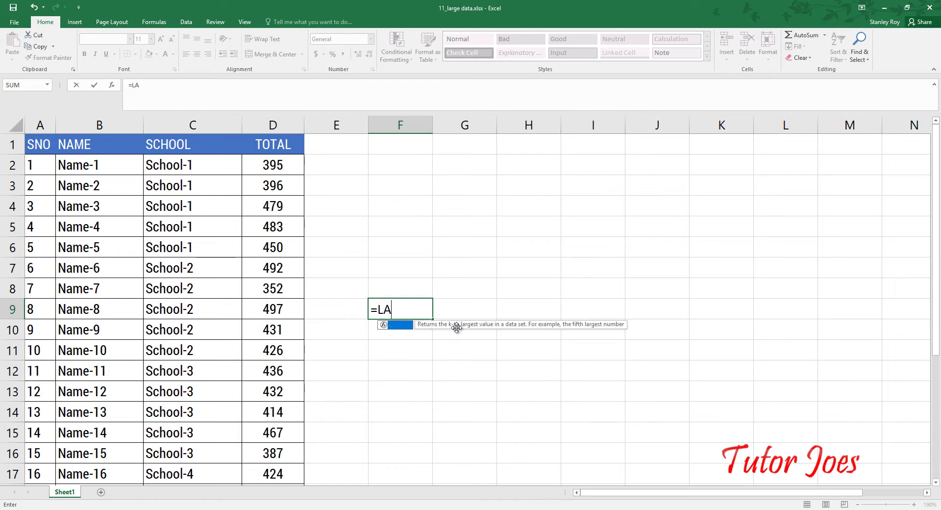
text(RGE()
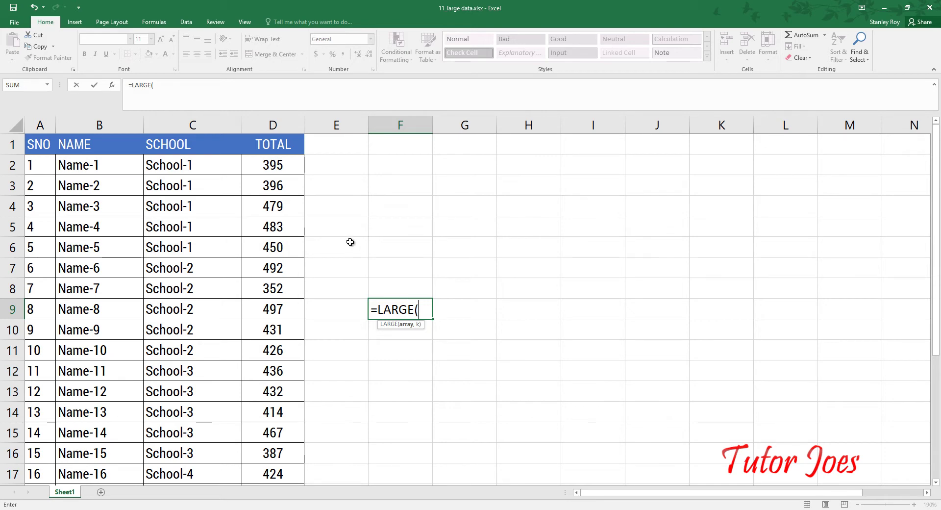
mouse_move(271, 166)
mouse_down()
mouse_move(279, 407)
mouse_move(249, 508)
mouse_up()
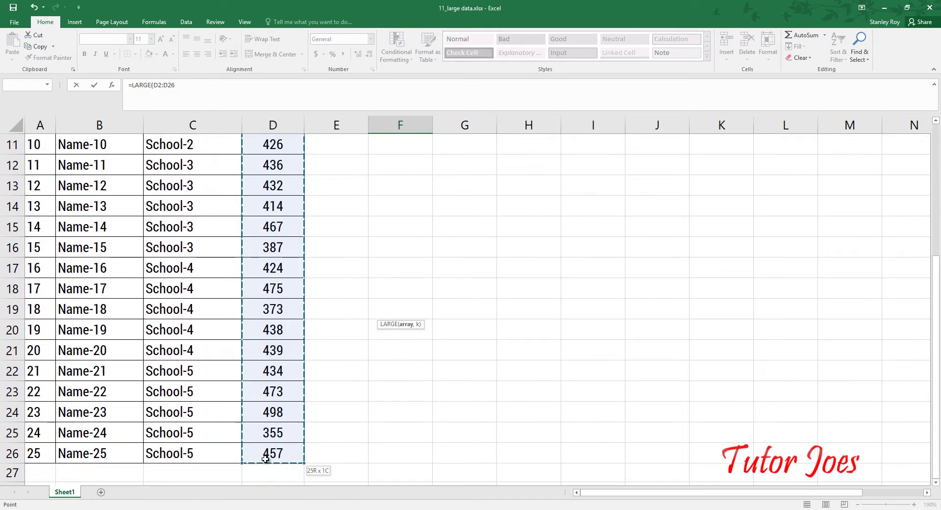
scroll(441, 269, up, 4)
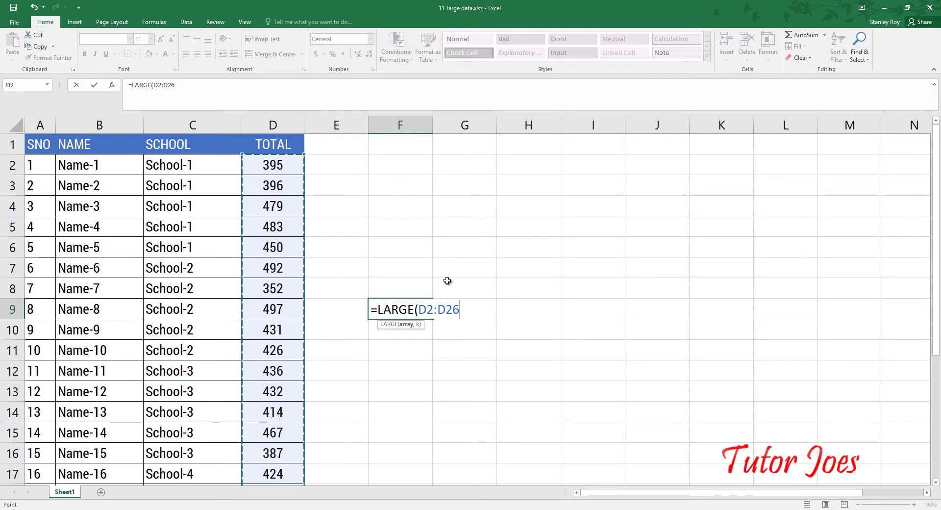
text(,1)
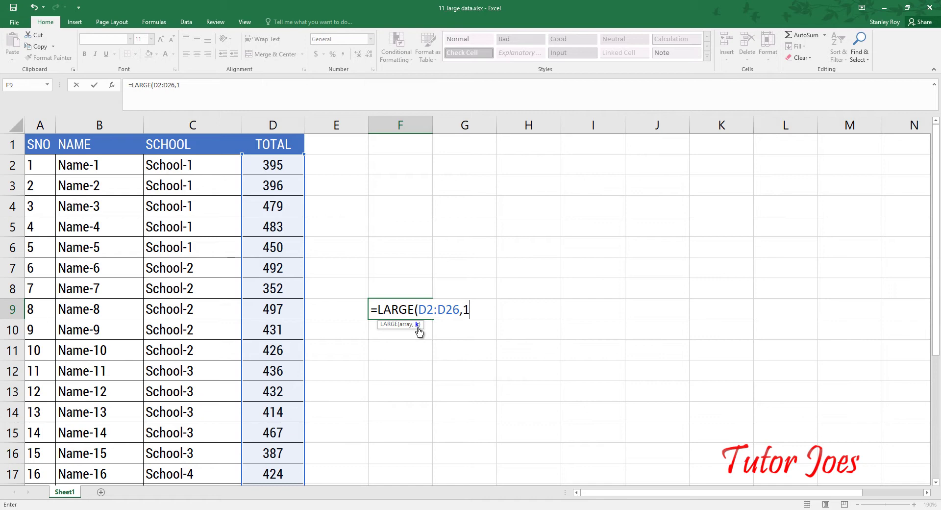
text())
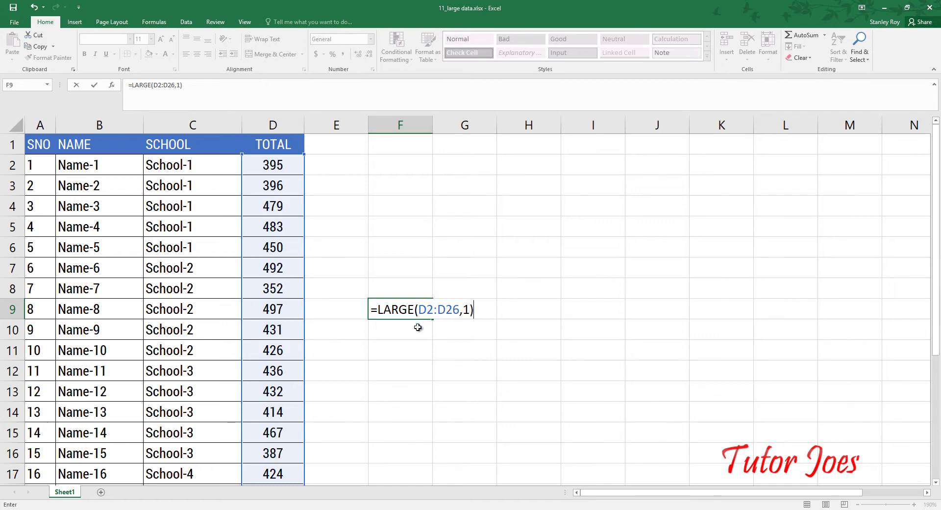
key(Return)
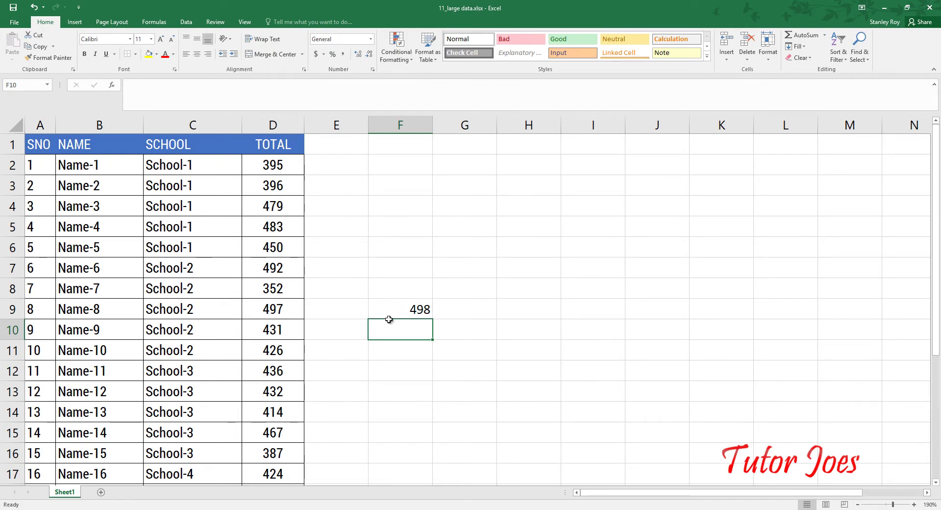
Put F9's formula into F10 with k changed to 2, giving =LARGE(D2:D26,2)
double_click(401, 314)
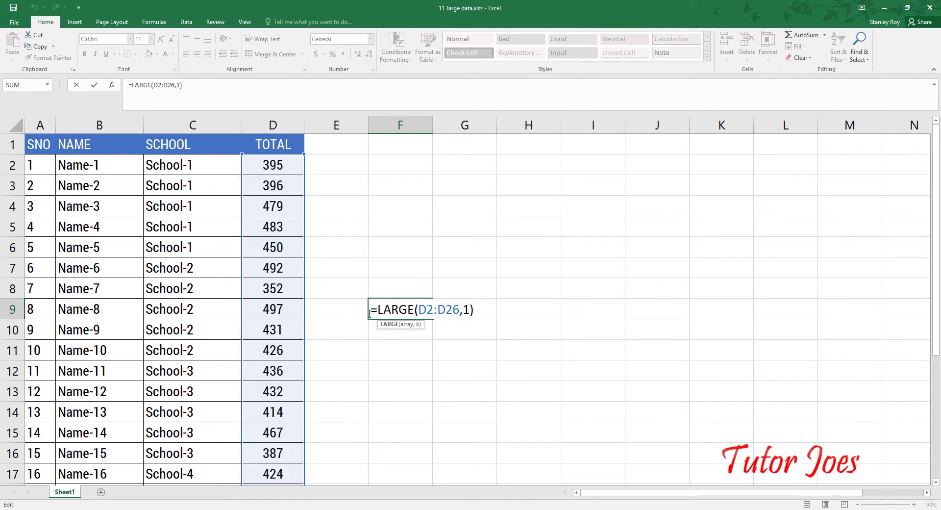
drag(374, 312, 492, 310)
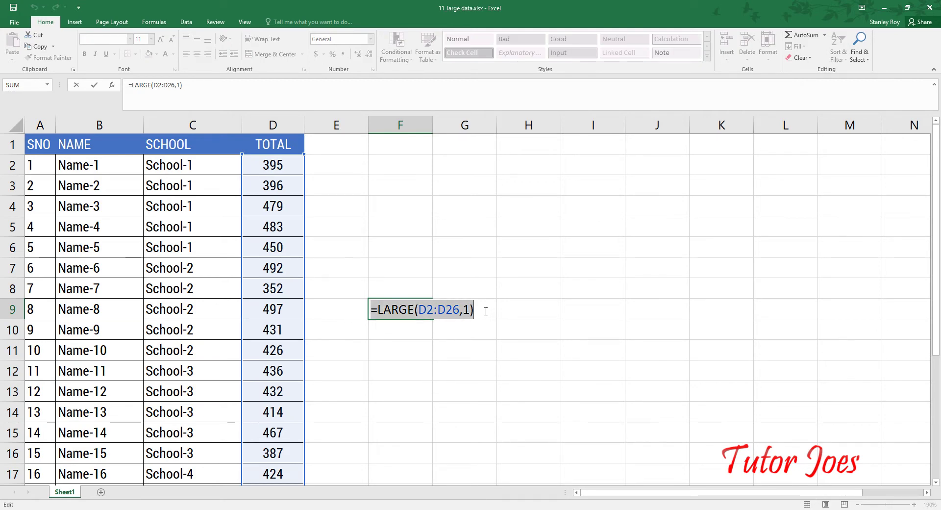
click(408, 334)
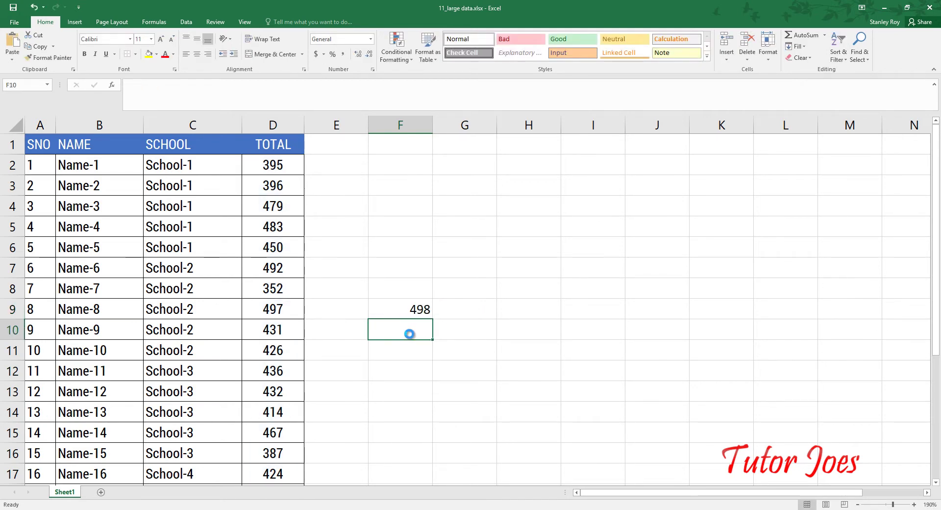
text(=LARGE(D2:D26,1))
double_click(419, 334)
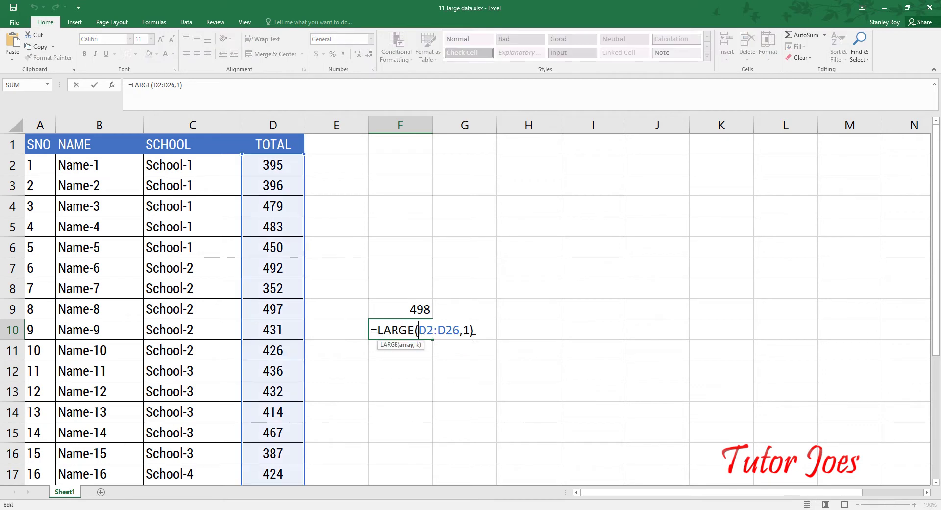
click(468, 330)
key(BackSpace)
text(2)
key(Return)
Compare the F9 and F10 formulas and copy F10's LARGE formula text
click(414, 329)
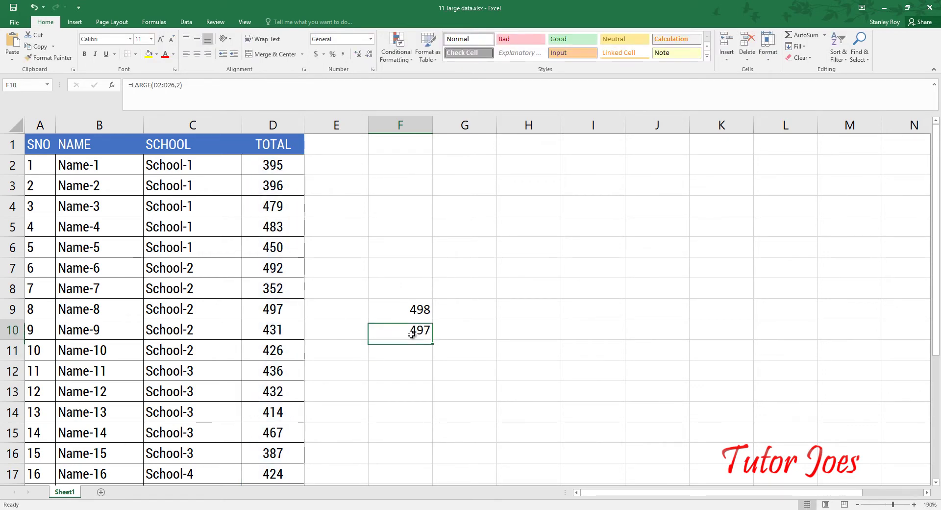
key(Up)
scroll(290, 353, down, 3)
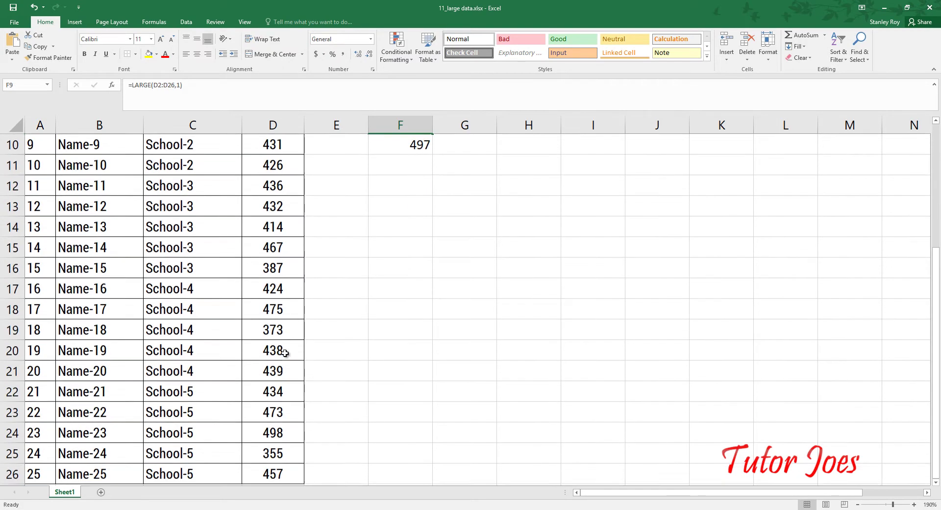
scroll(294, 353, up, 1)
scroll(296, 352, up, 2)
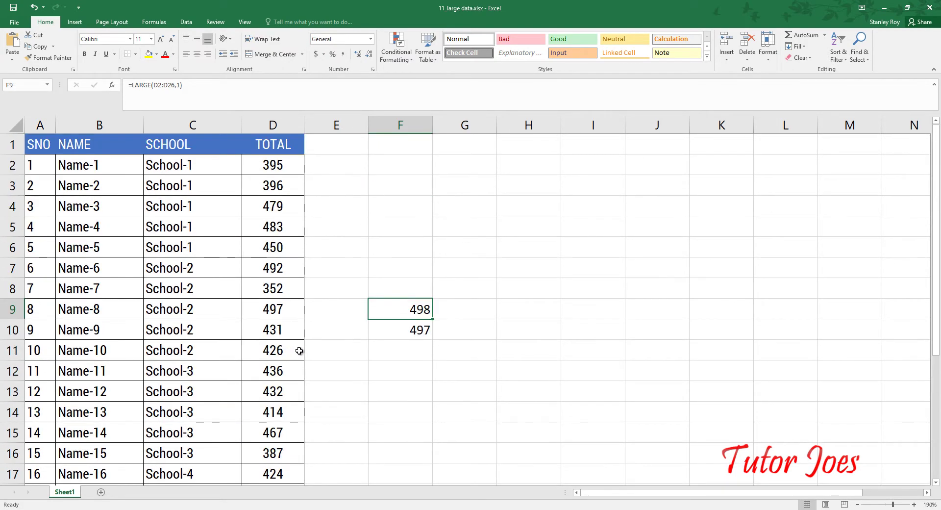
double_click(418, 331)
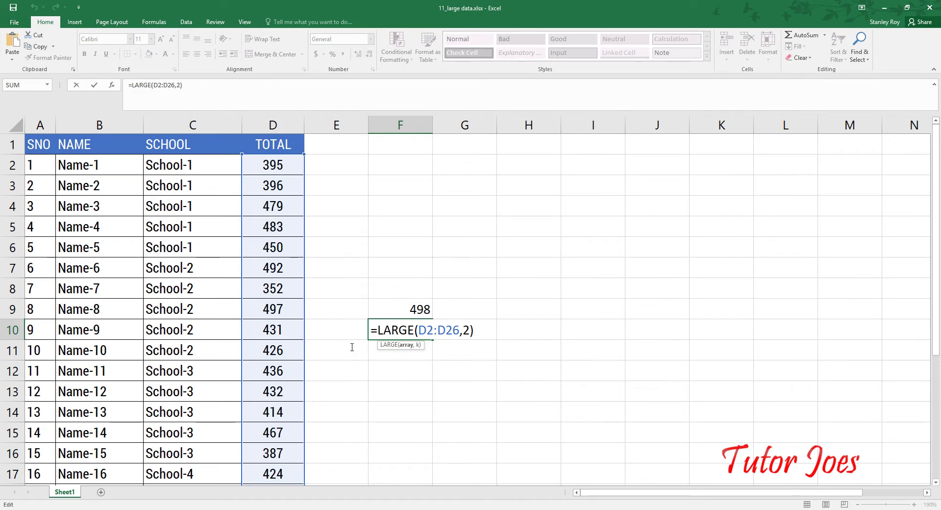
drag(474, 330, 370, 333)
key(ctrl+c)
key(Return)
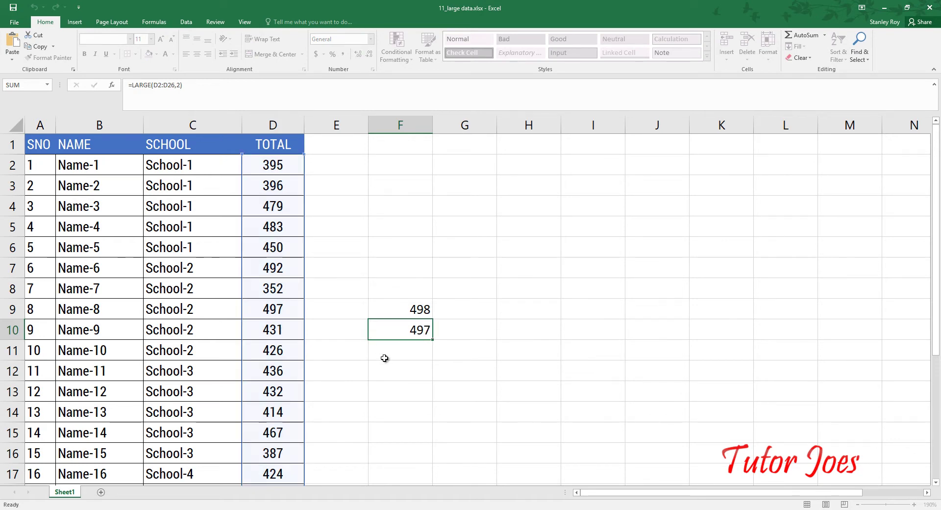
Paste the formula into F11 and set k to 3, returning 492
double_click(385, 351)
key(ctrl+v)
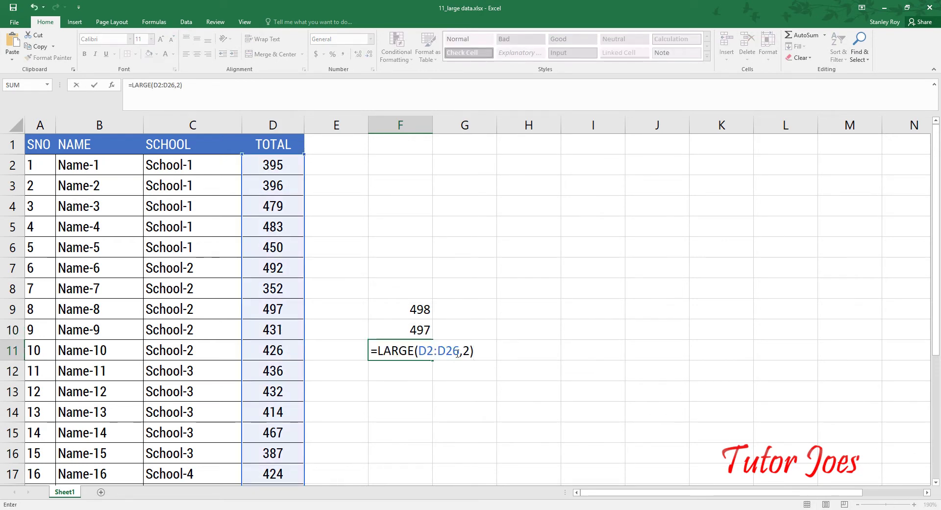
key(Left)
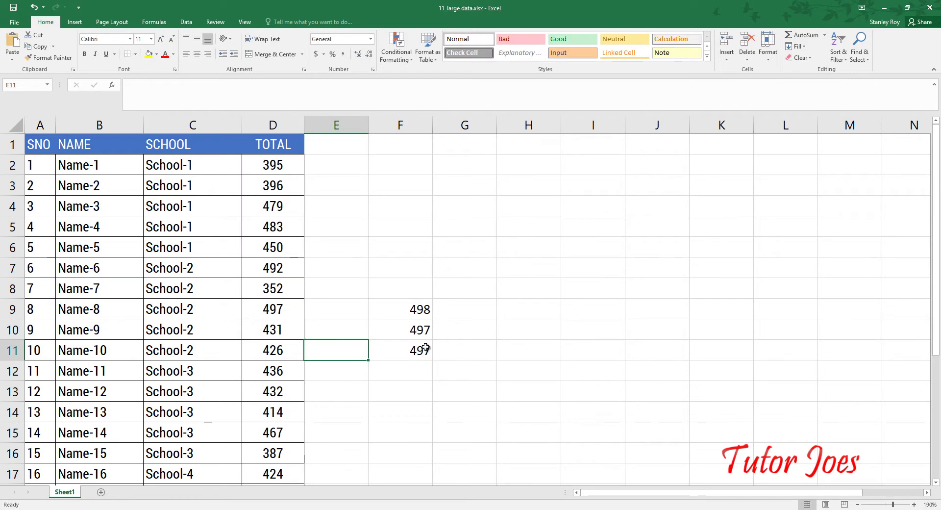
key(Right)
key(F2)
click(466, 353)
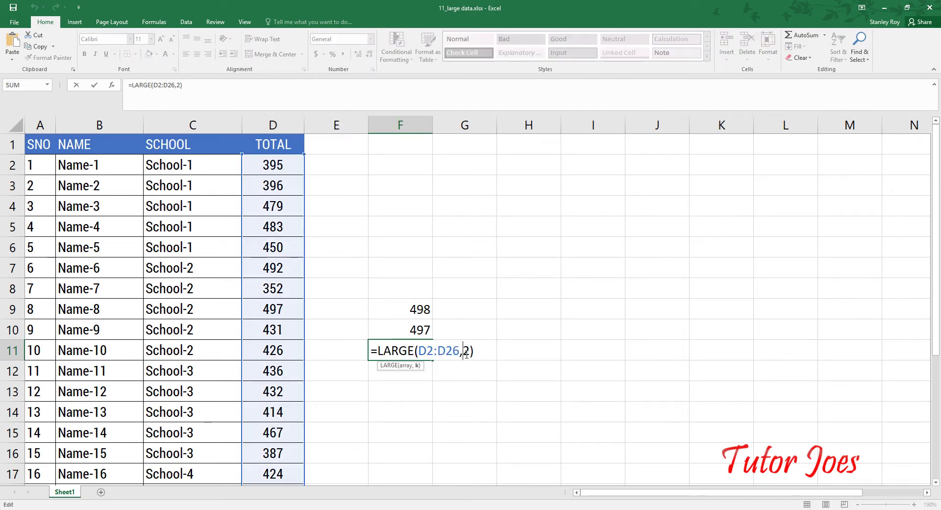
text(3)
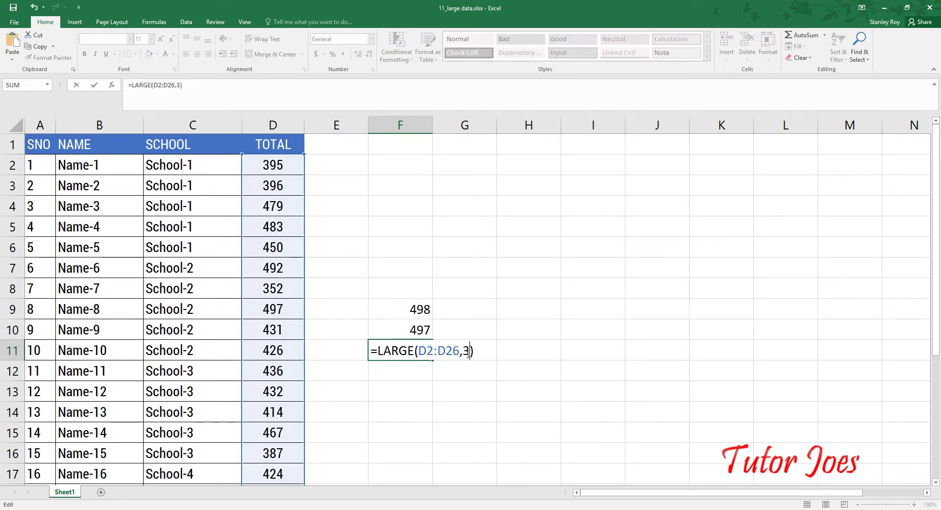
key(Return)
Verify the LARGE formulas in F9, F10 and F11, checking each cell twice
scroll(267, 376, down, 6)
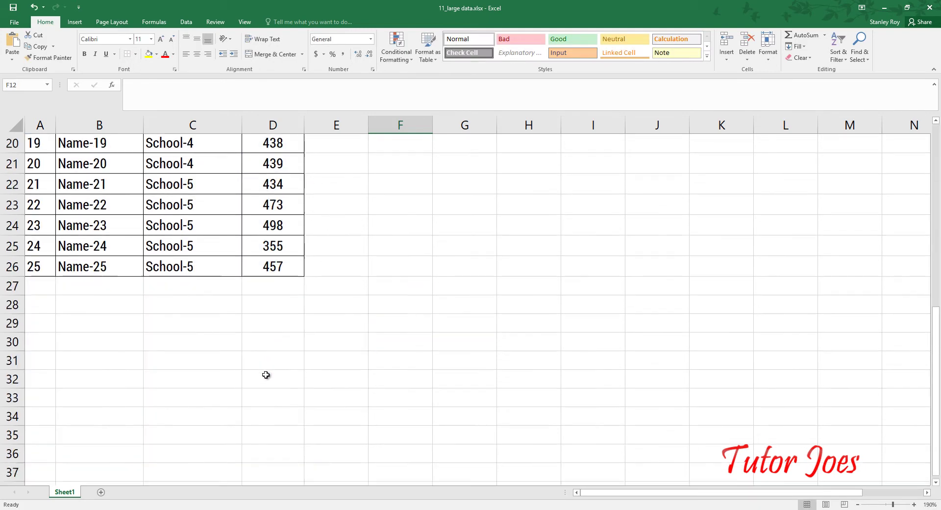
scroll(267, 374, up, 5)
scroll(346, 348, up, 1)
click(420, 309)
click(418, 330)
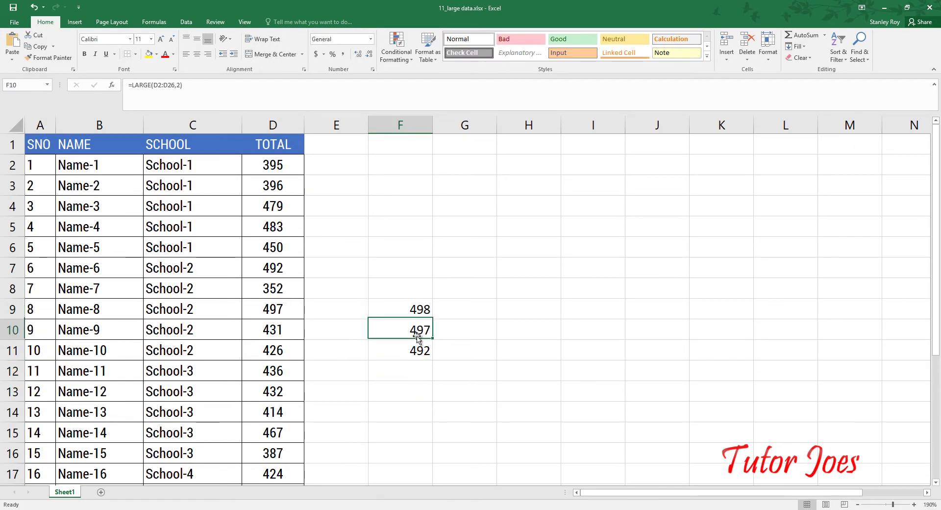
click(417, 343)
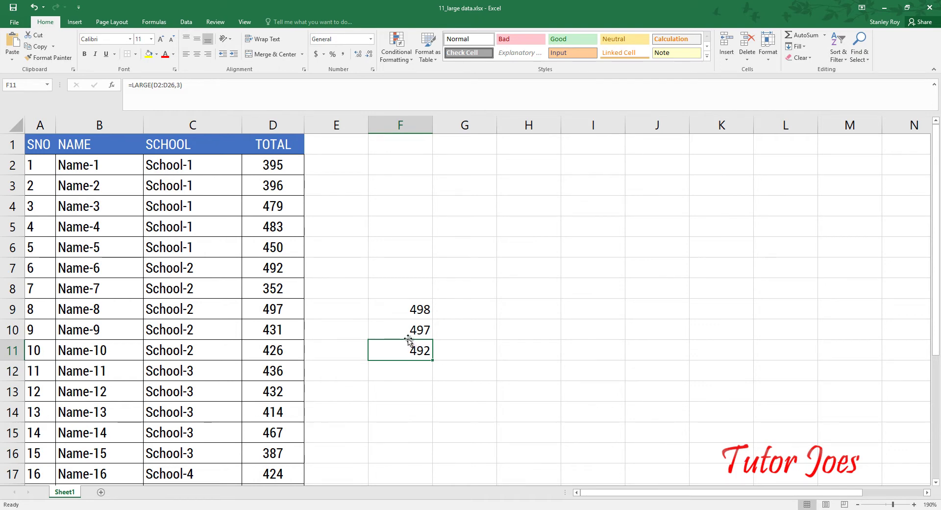
click(400, 305)
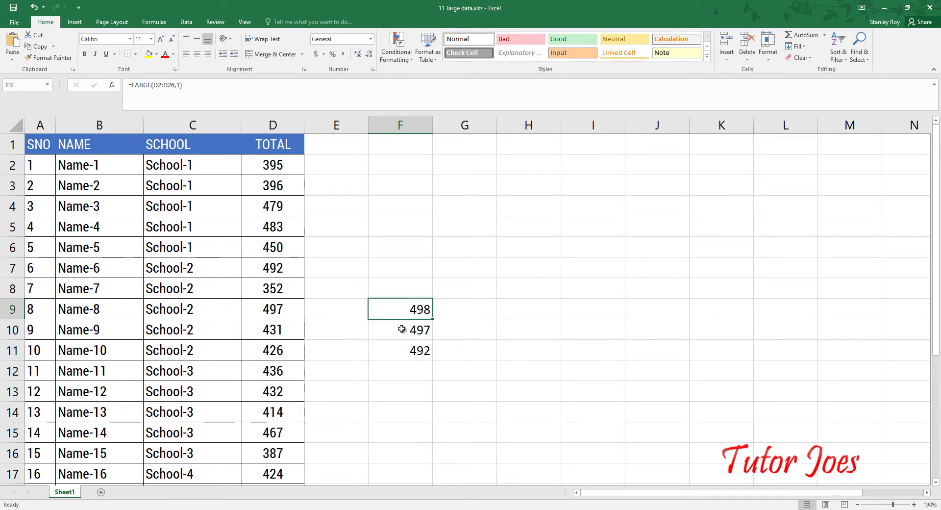
click(401, 329)
click(403, 348)
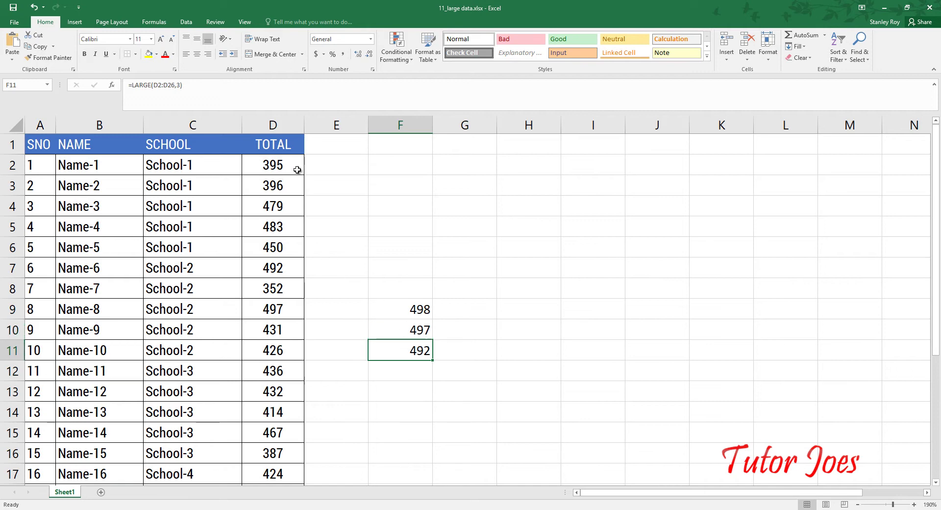
Select the TOTAL values in column D and open Conditional Formatting
scroll(439, 308, down, 4)
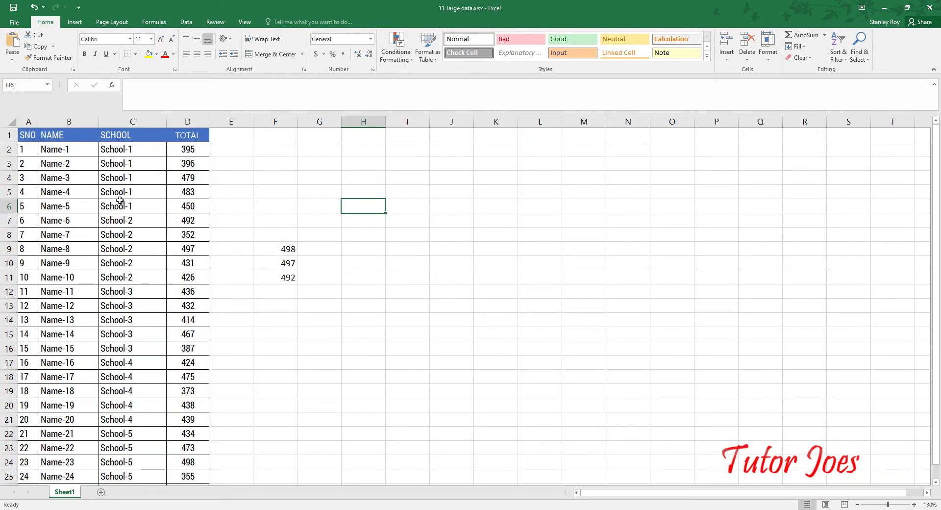
drag(183, 151, 199, 463)
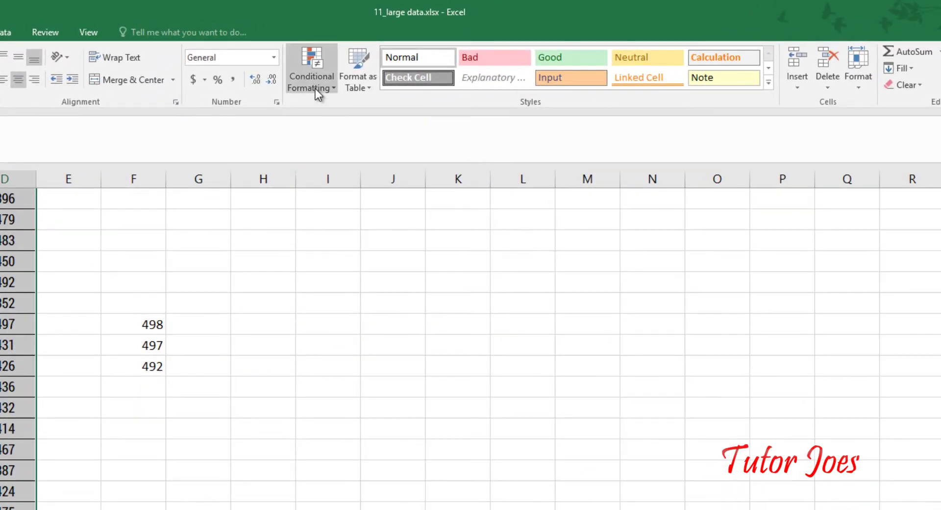
click(315, 88)
Start a Greater Than highlight rule and preview a threshold of 497
mouse_move(324, 105)
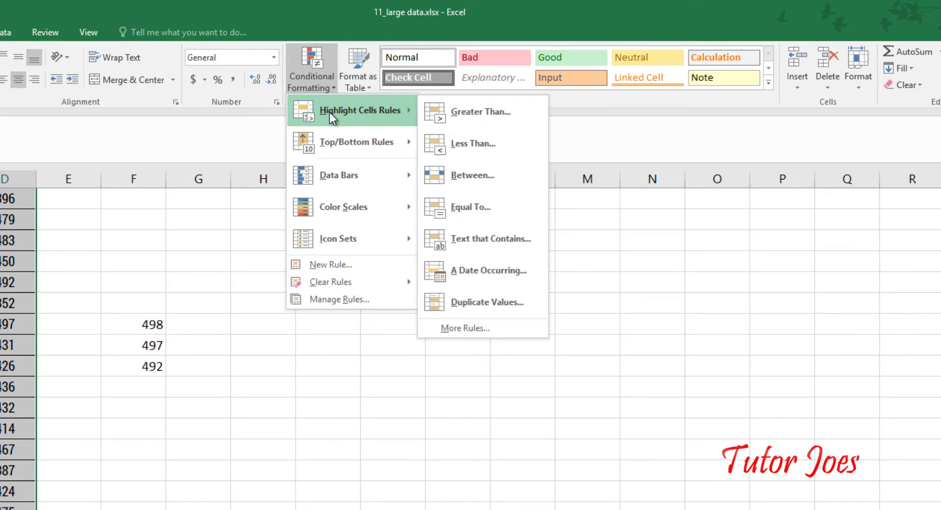
click(463, 115)
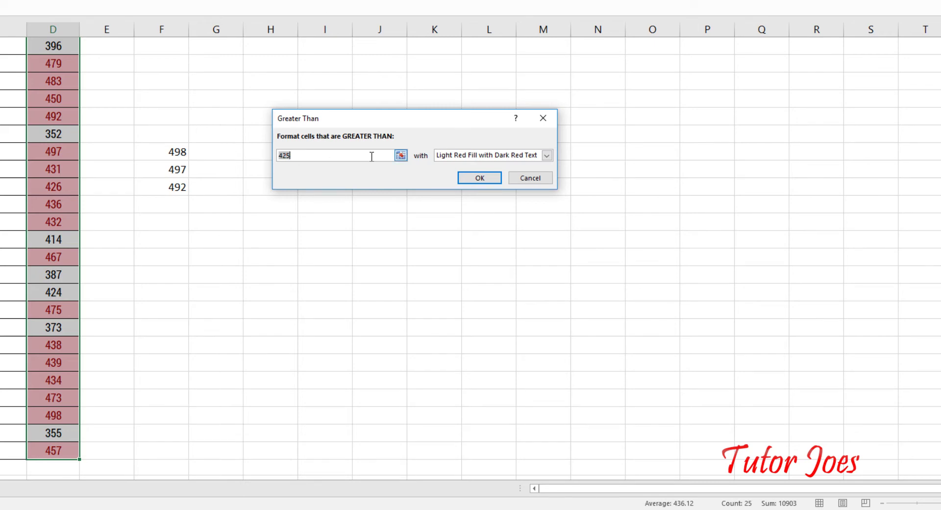
text(497)
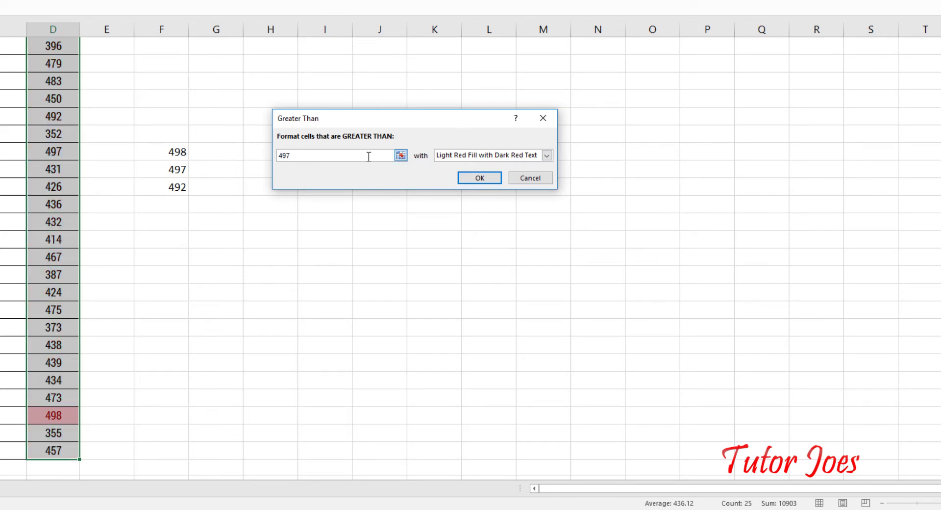
scroll(132, 196, up, 1)
scroll(117, 197, down, 4)
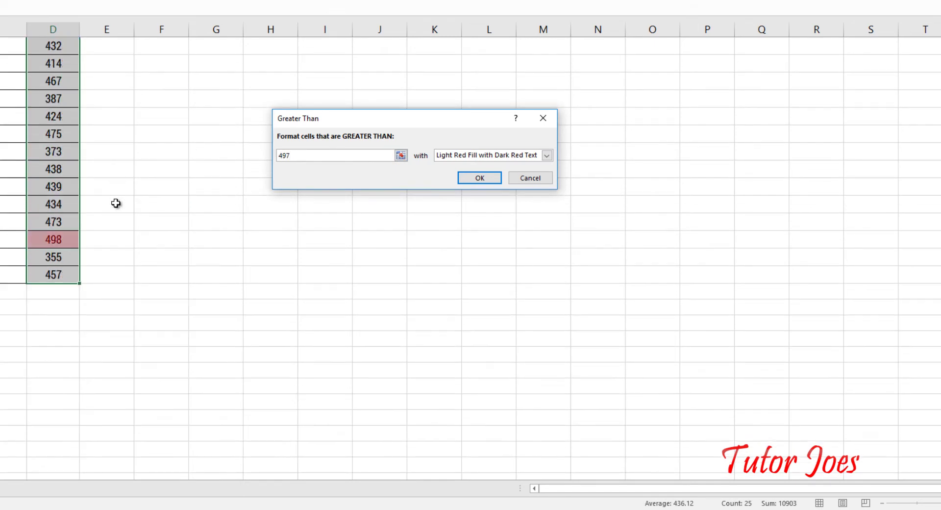
scroll(116, 203, up, 4)
scroll(103, 337, down, 2)
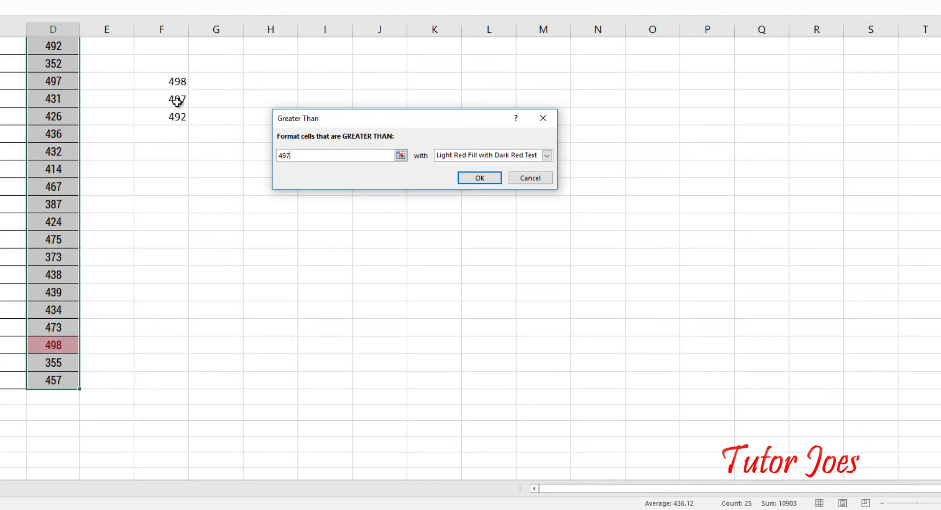
Preview thresholds 496 and 491, then close the Greater Than dialog without applying it
key(BackSpace)
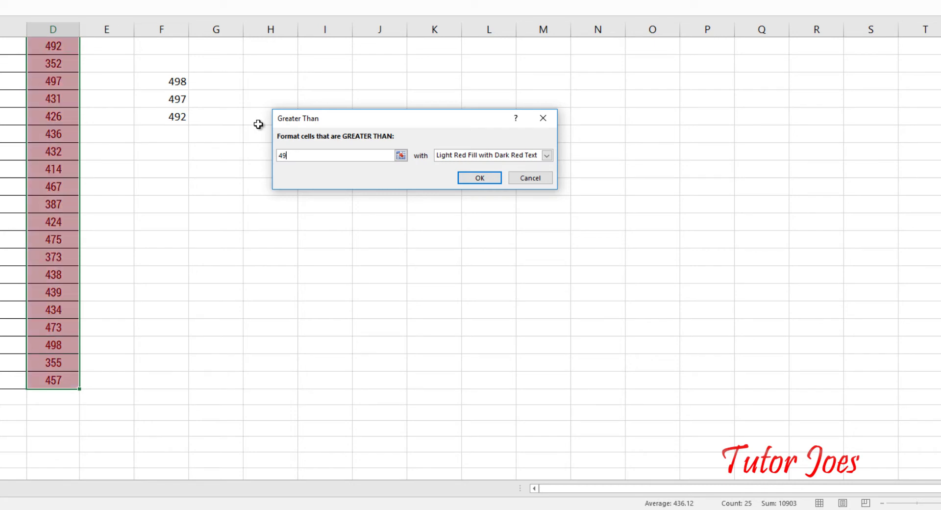
text(6)
scroll(101, 234, up, 2)
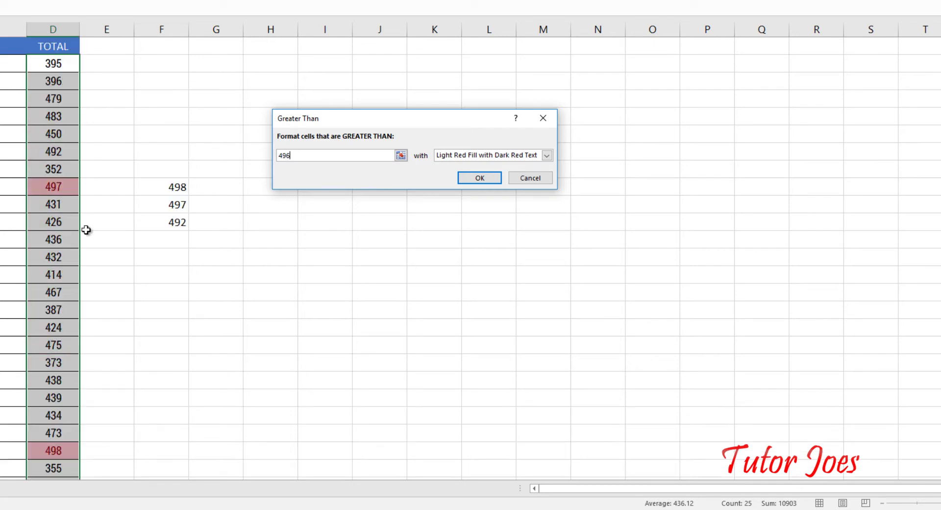
scroll(76, 196, down, 3)
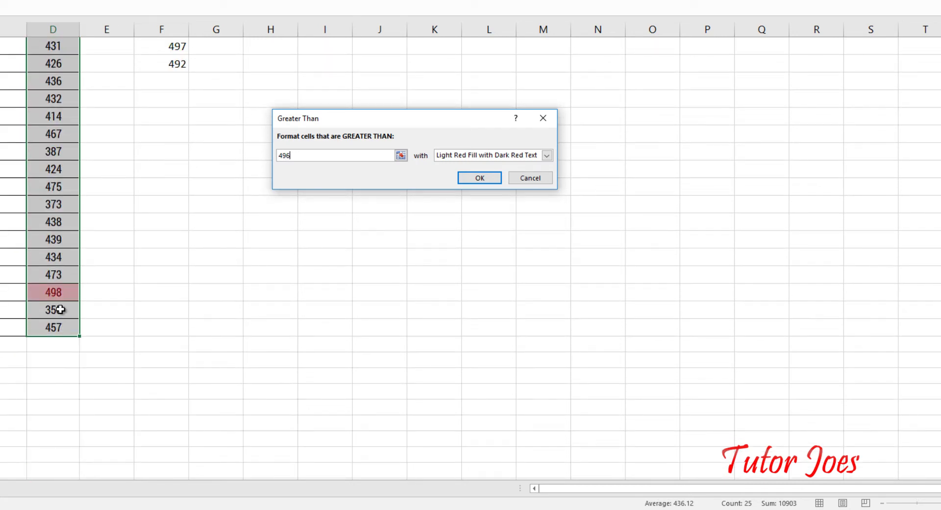
scroll(162, 243, up, 3)
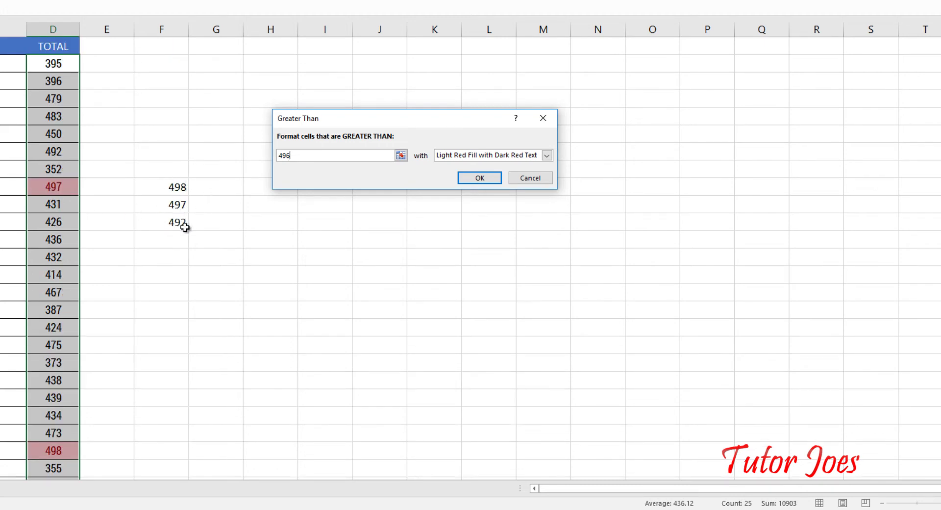
text(1)
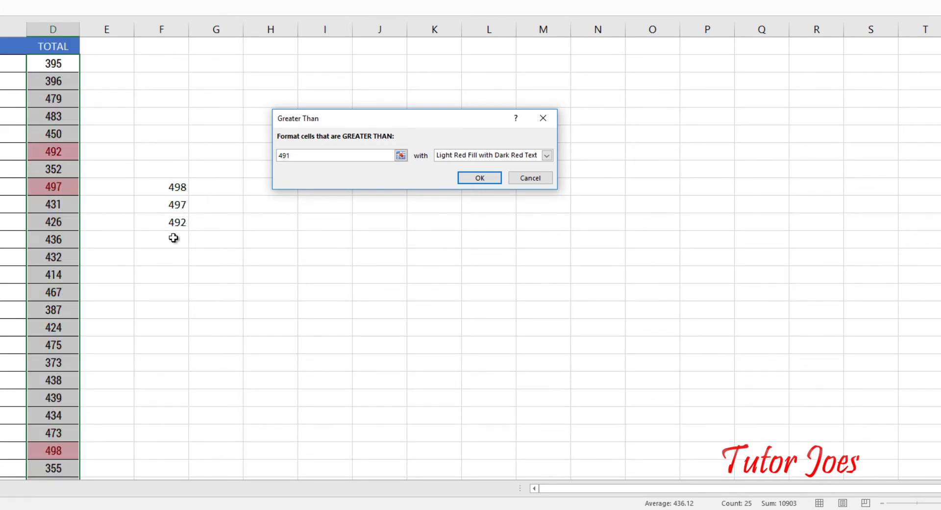
scroll(30, 315, down, 5)
scroll(39, 294, up, 2)
scroll(20, 292, up, 3)
click(542, 122)
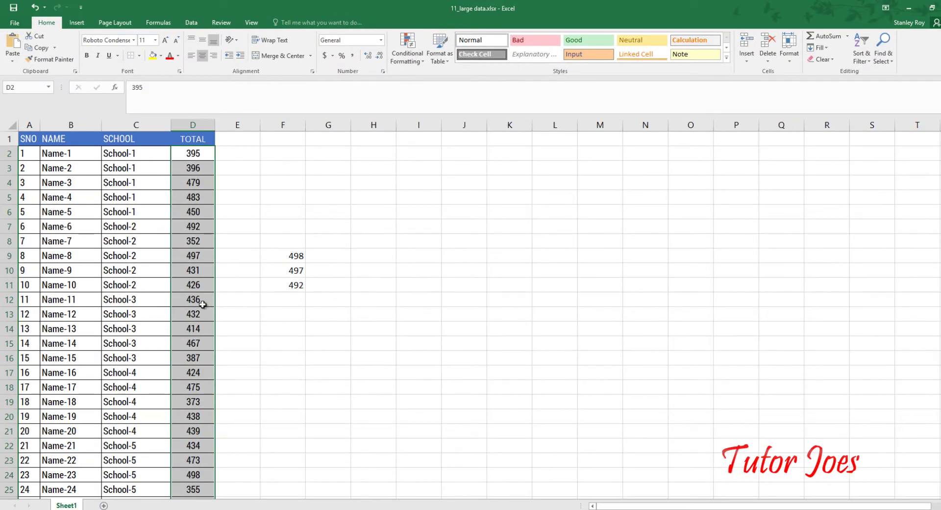
Copy the 25 SCHOOL entries from C2 downward and paste them into column O starting at O4
click(239, 178)
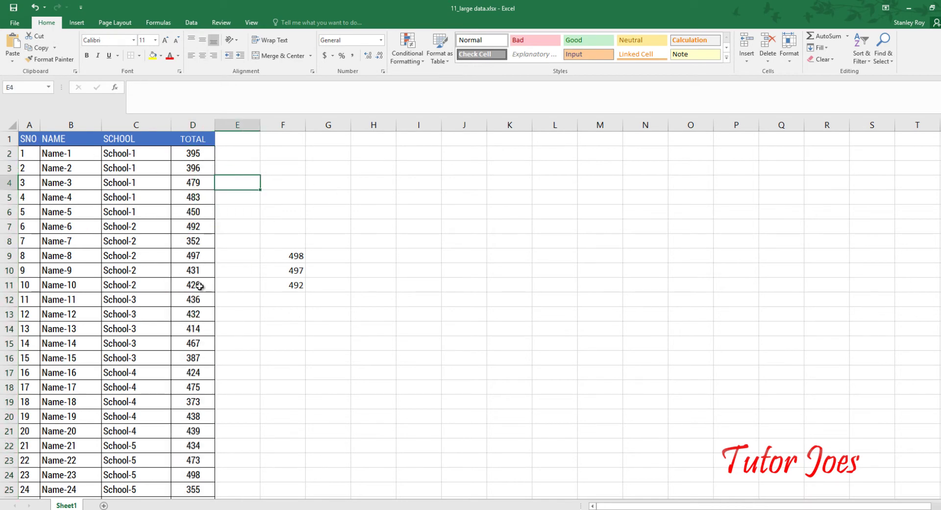
scroll(200, 286, down, 6)
scroll(199, 286, up, 5)
scroll(199, 287, up, 1)
click(135, 157)
mouse_move(134, 157)
mouse_down()
mouse_move(146, 494)
mouse_move(146, 477)
mouse_up()
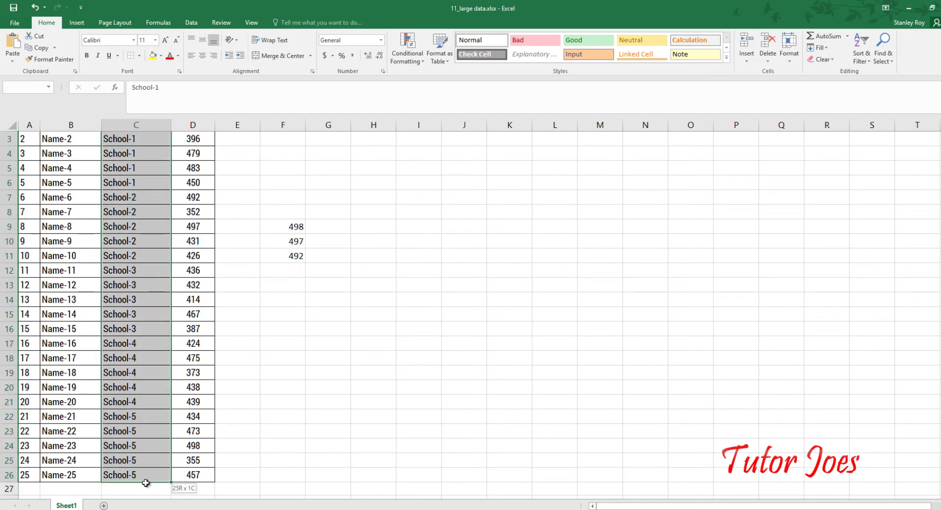
key(ctrl+c)
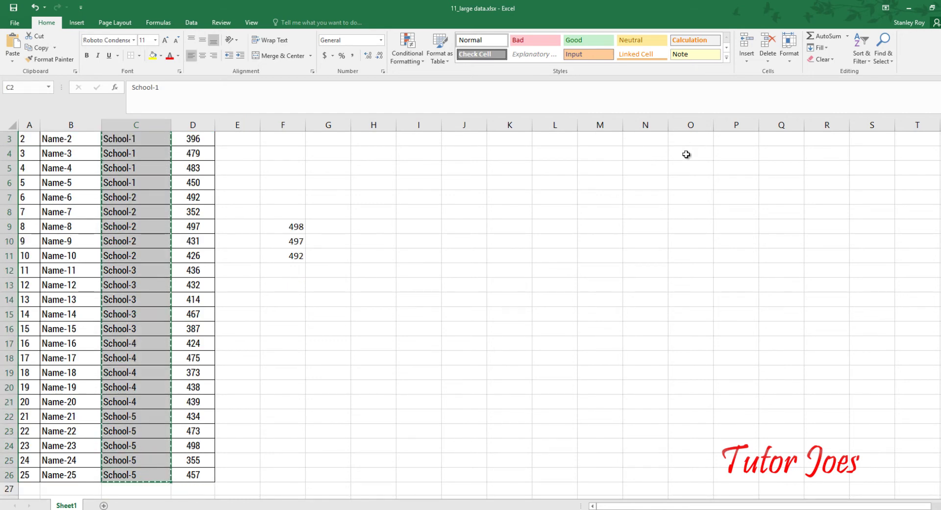
click(686, 153)
key(ctrl+v)
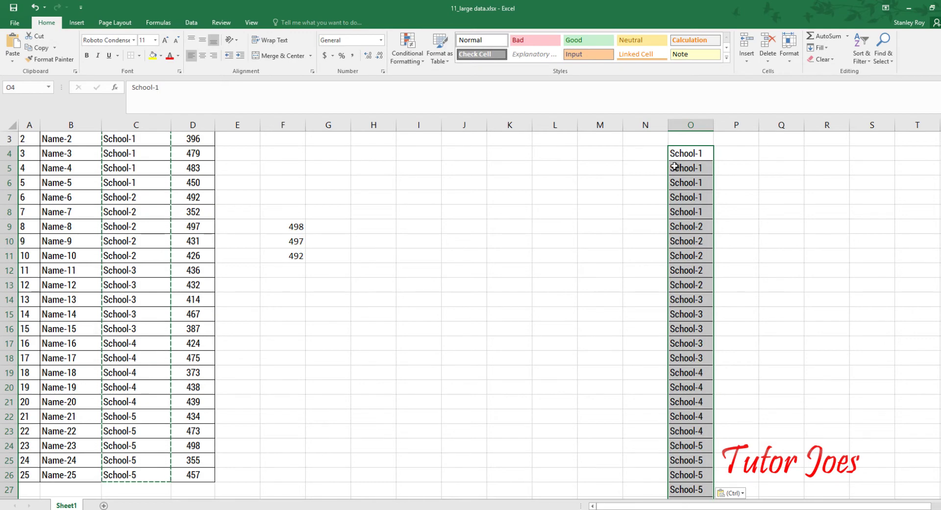
key(ctrl+z)
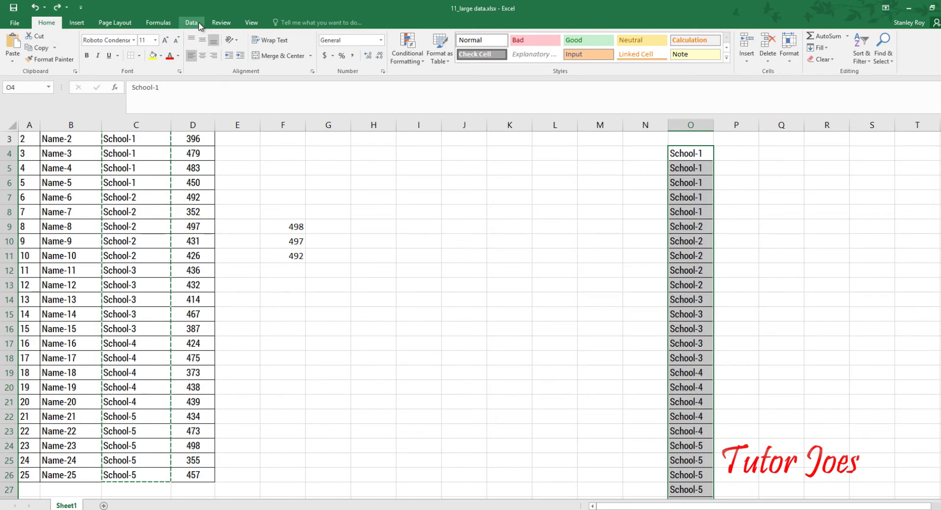
click(191, 22)
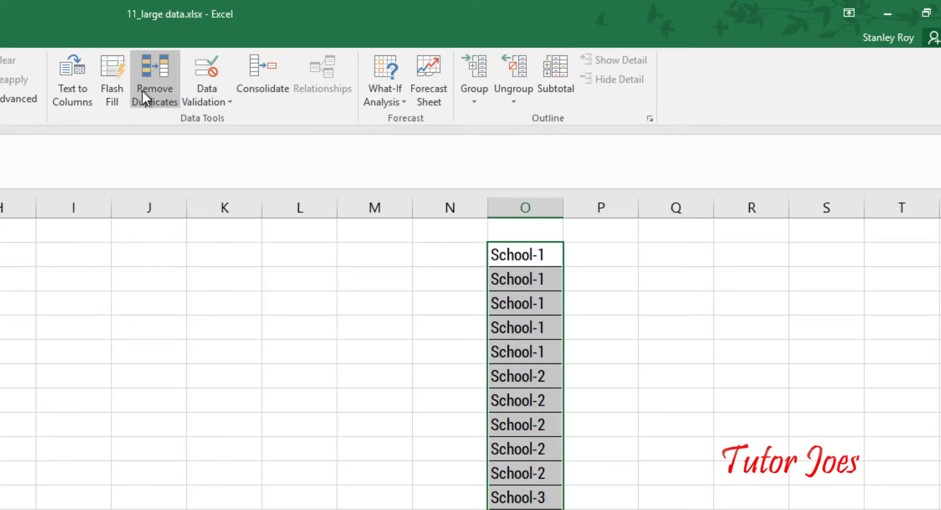
click(148, 95)
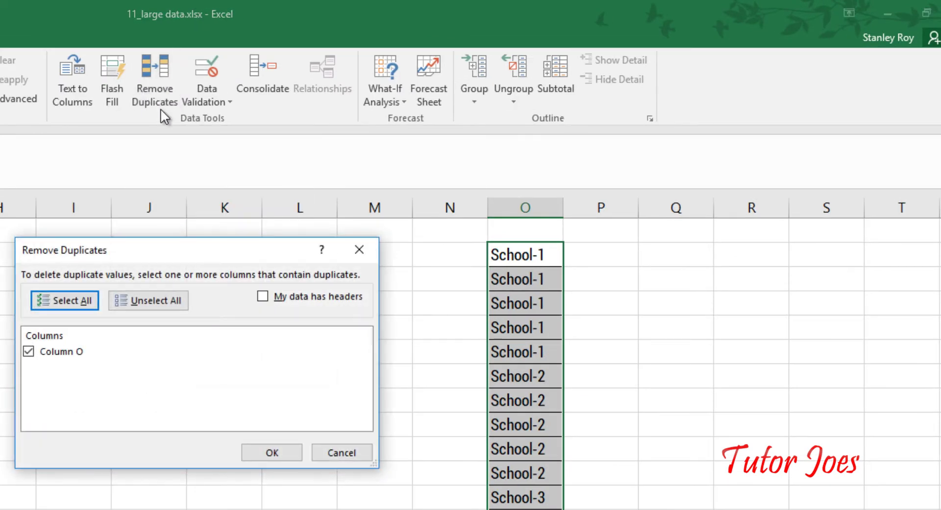
click(291, 449)
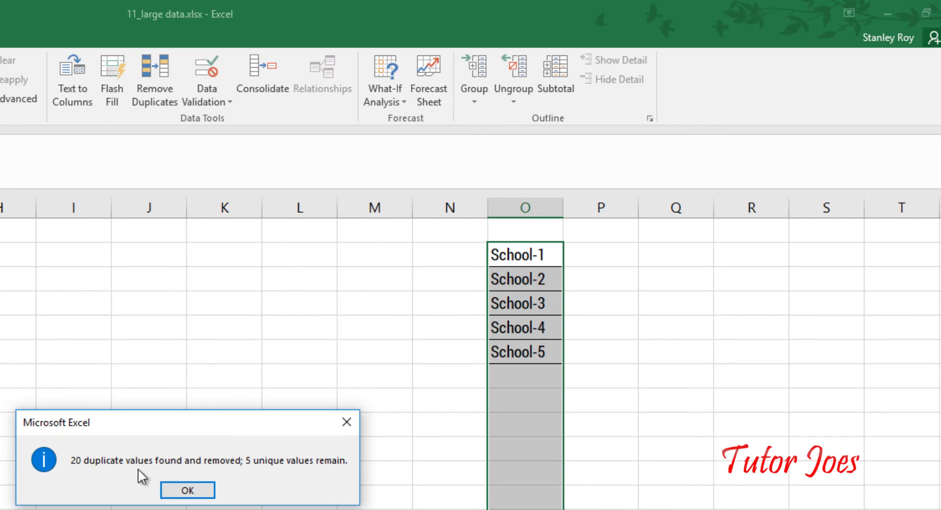
click(197, 489)
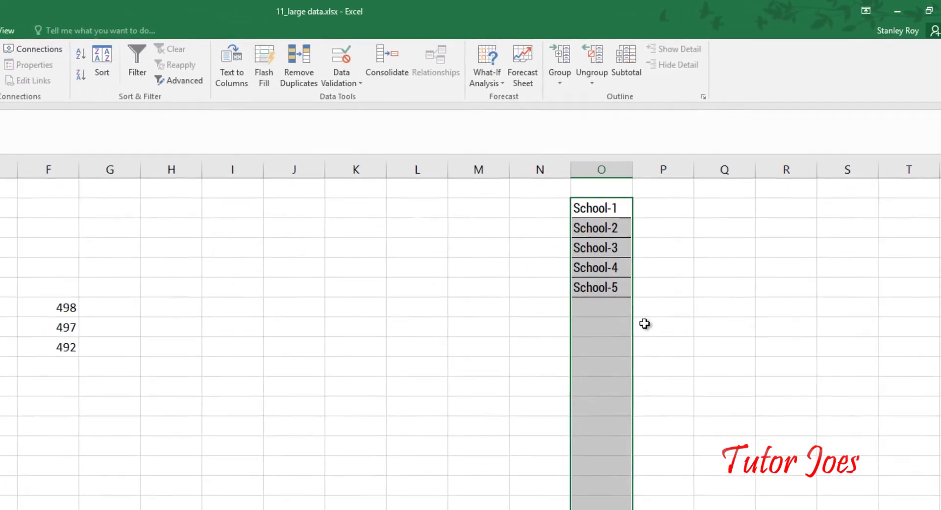
click(678, 309)
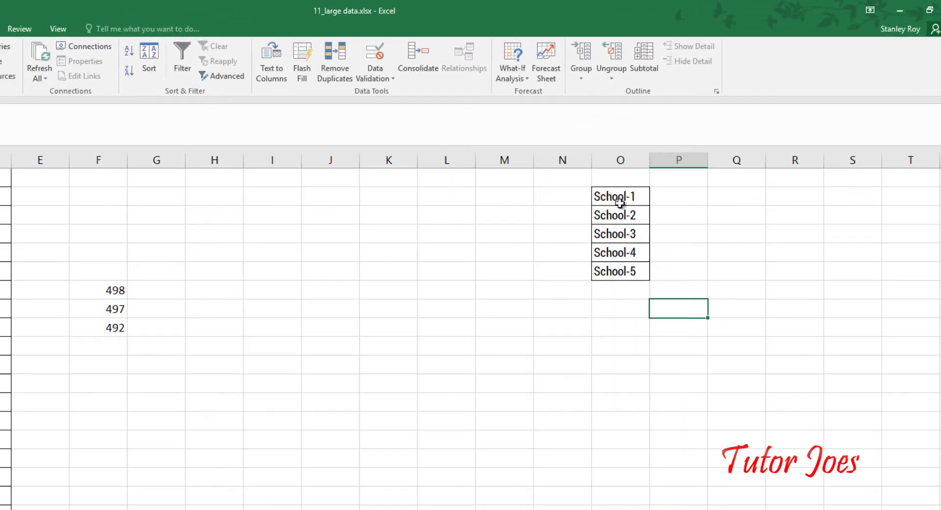
click(615, 196)
click(616, 215)
click(616, 233)
click(621, 252)
click(621, 270)
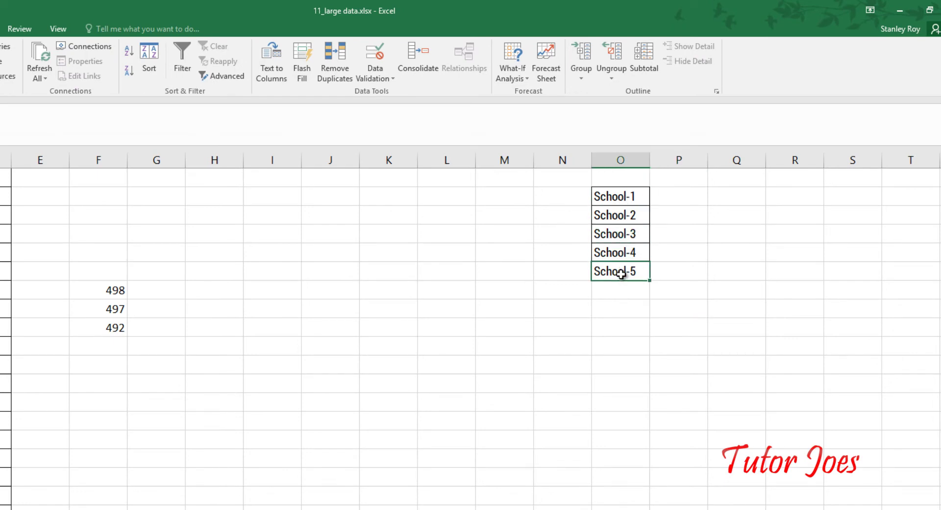
click(622, 253)
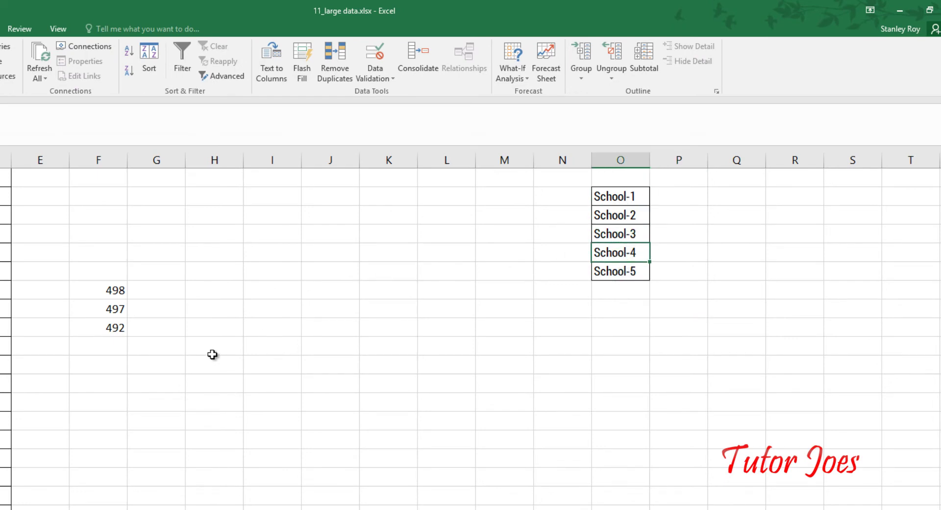
click(177, 358)
Enter the headings SCHOOL, RANK and TOTAL in G12, H12 and I12, retrying after a validation error
click(149, 342)
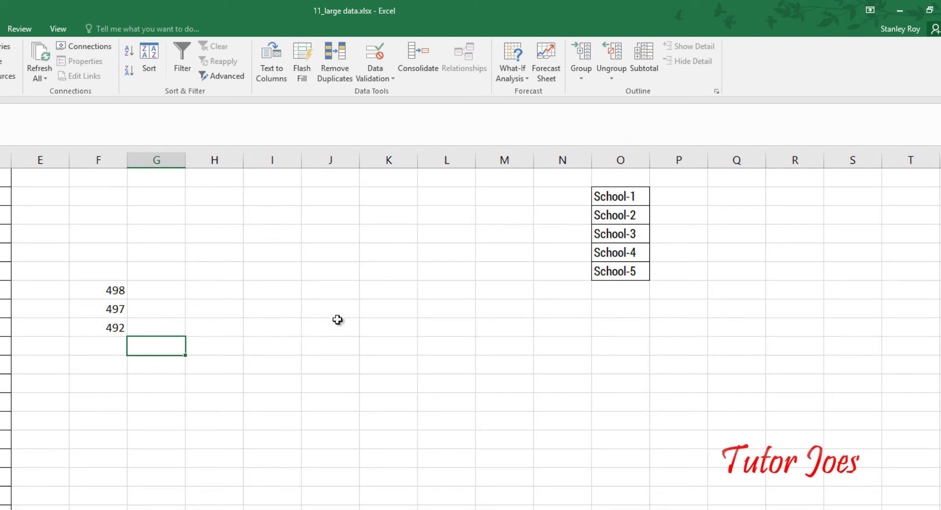
text(s)
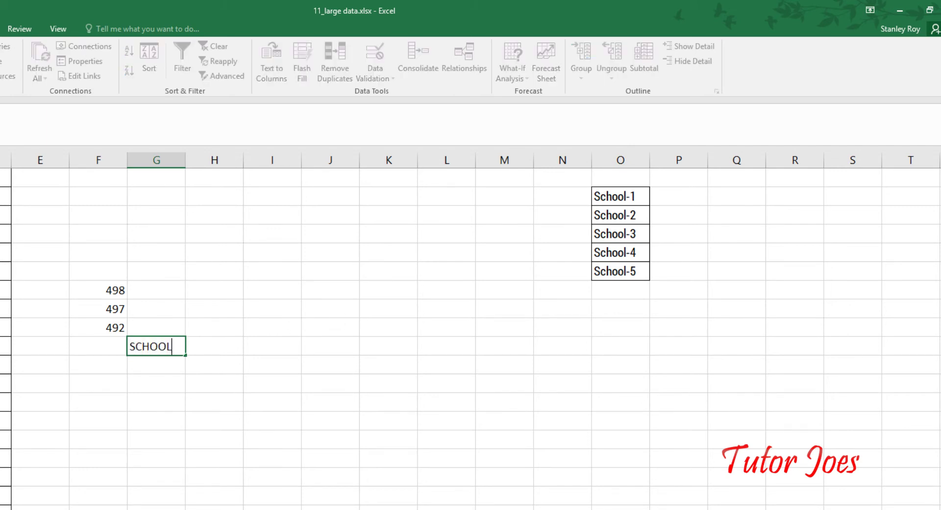
key(Tab)
text(AN)
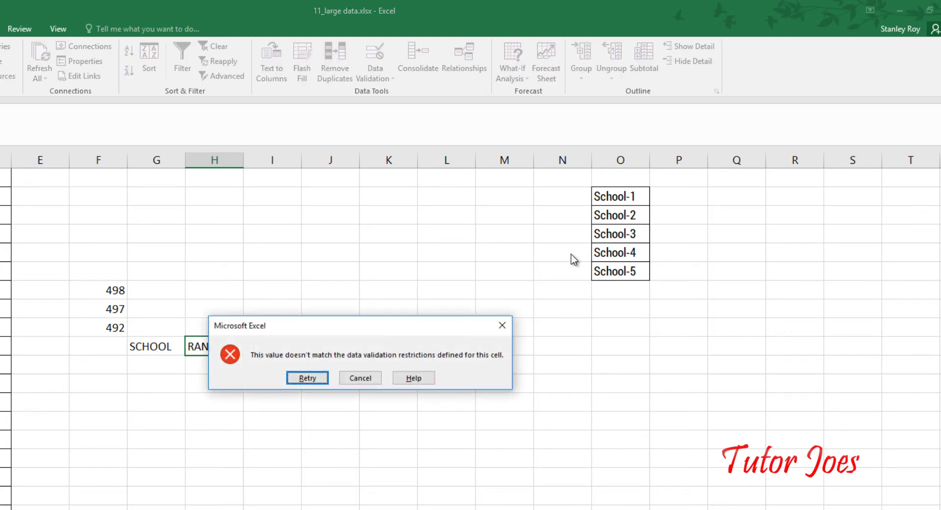
key(Return)
text(RA)
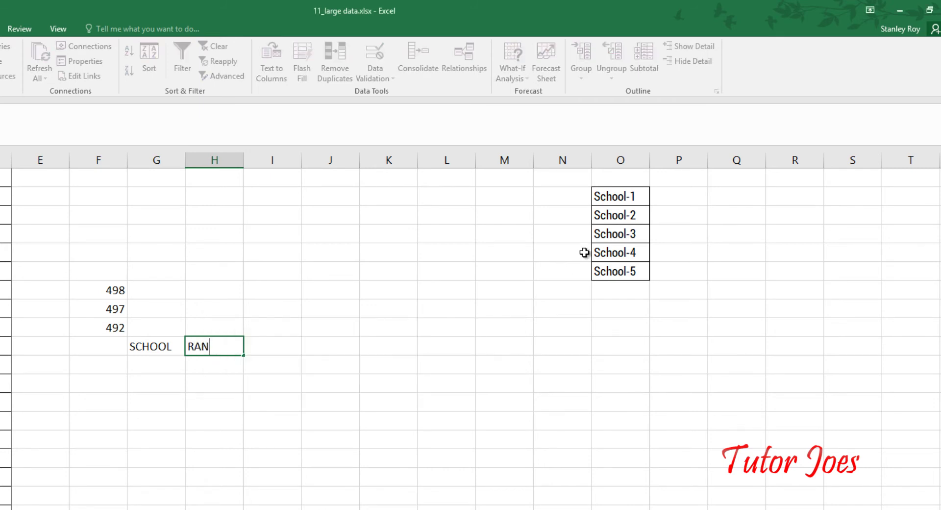
key(Tab)
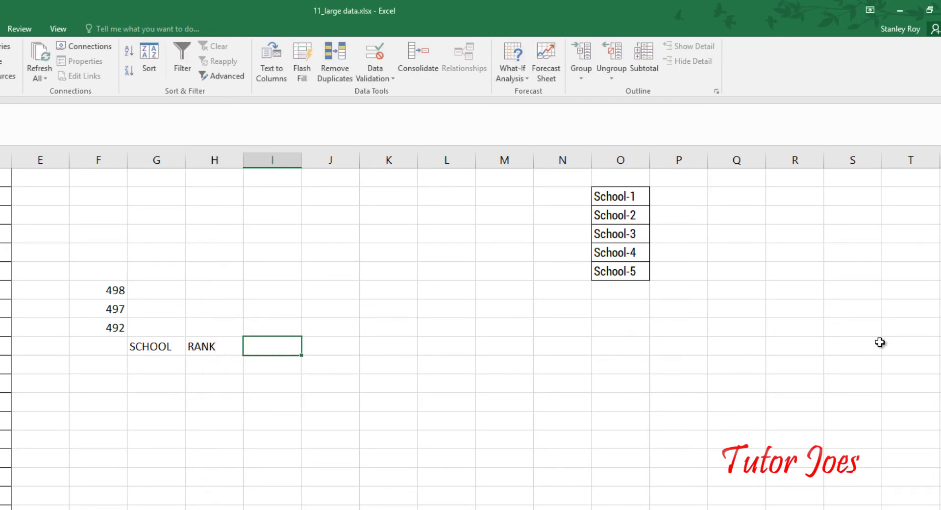
text(TOTAL)
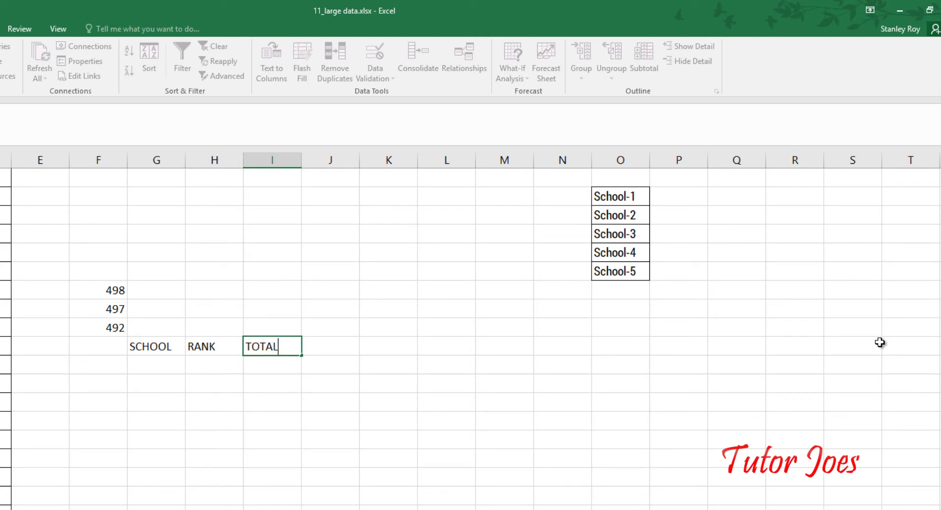
key(Return)
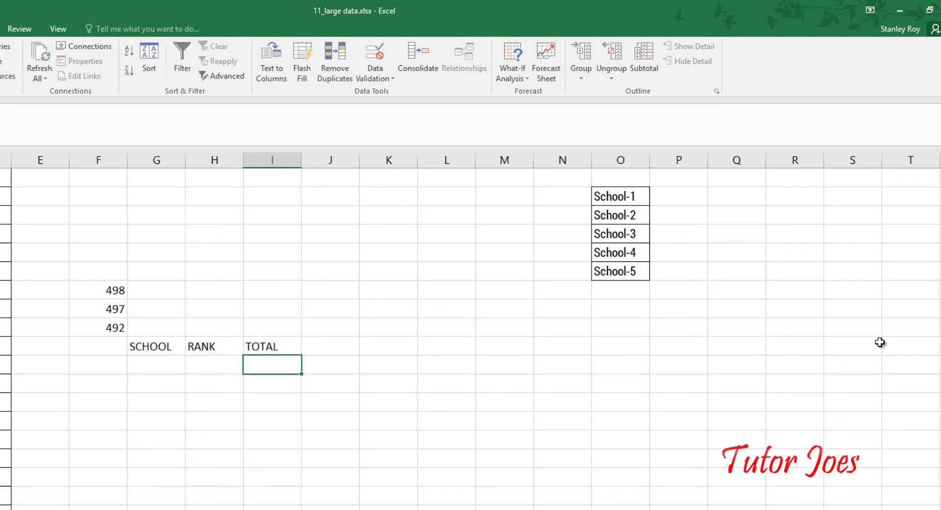
key(Left)
key(Left)
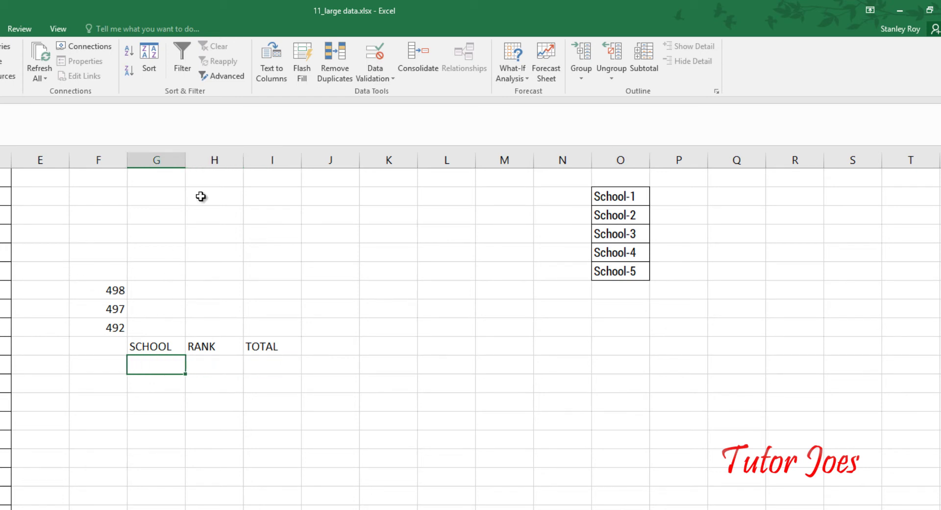
Give G13 a list validation sourced from =$O$4:$O$8, offering School-1 to School-5
click(377, 53)
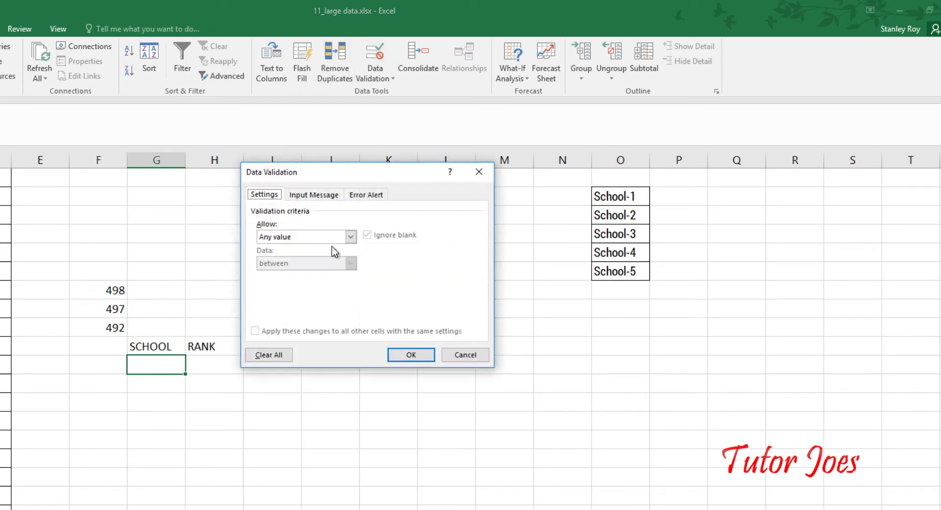
click(319, 236)
click(286, 277)
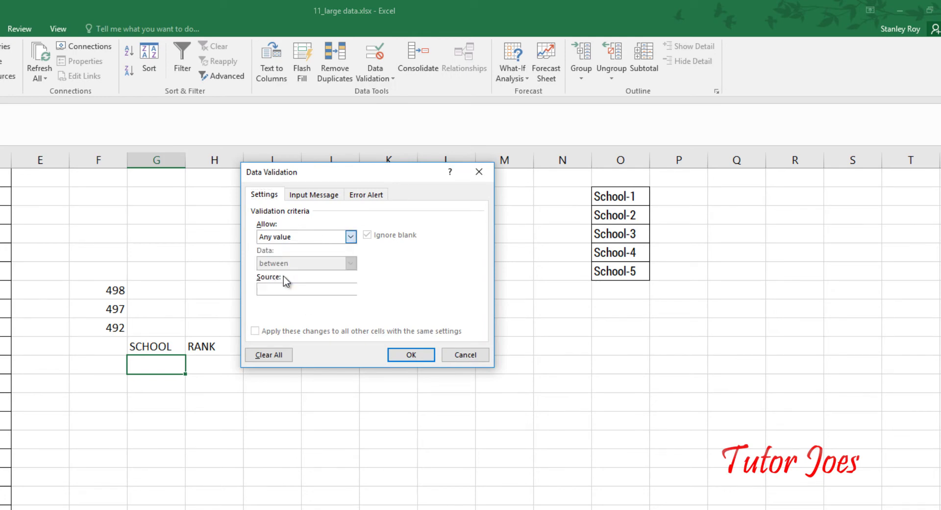
click(294, 289)
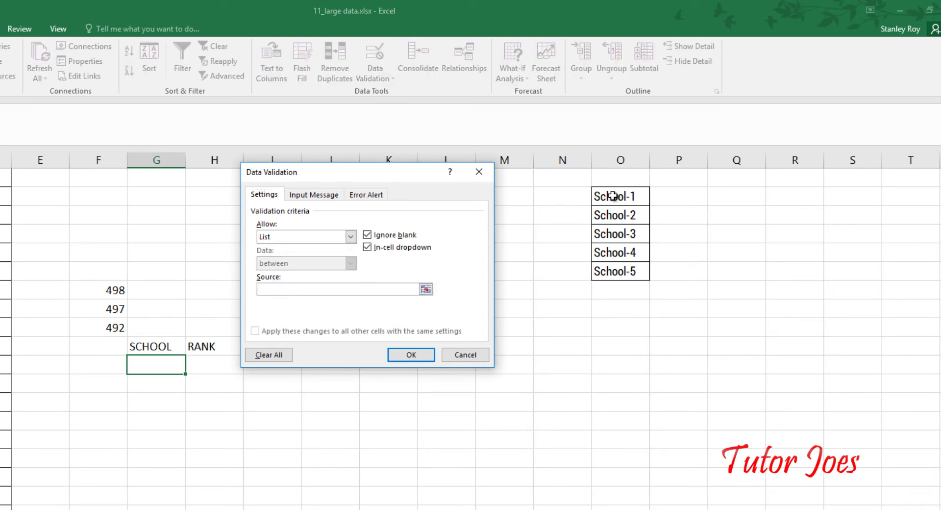
drag(612, 196, 619, 271)
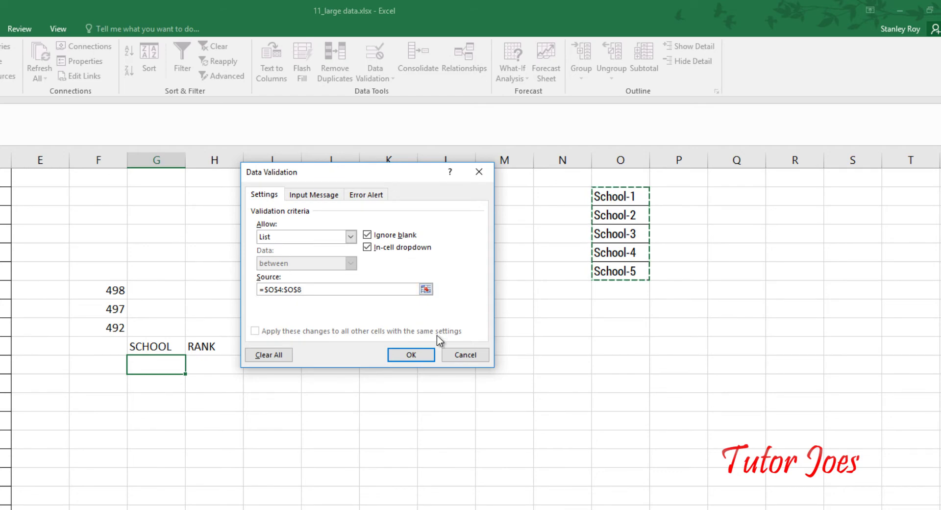
click(411, 354)
click(192, 370)
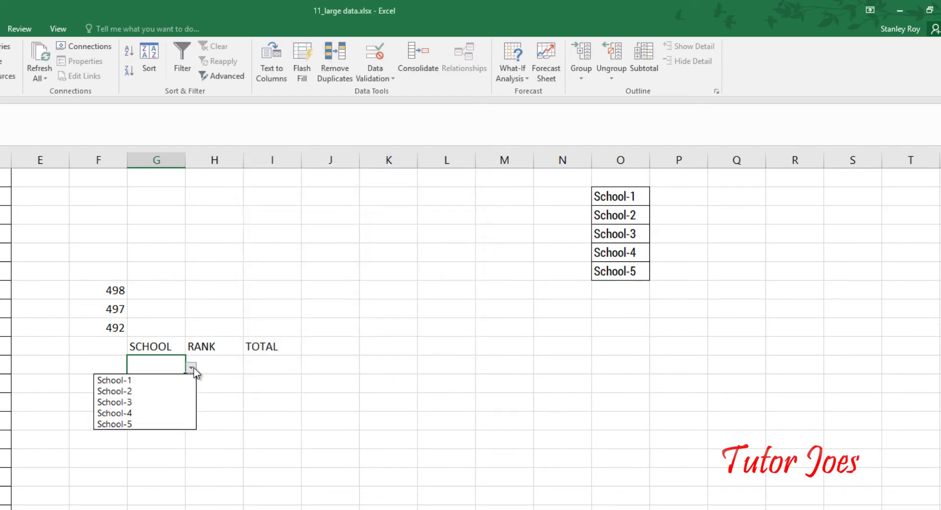
click(192, 369)
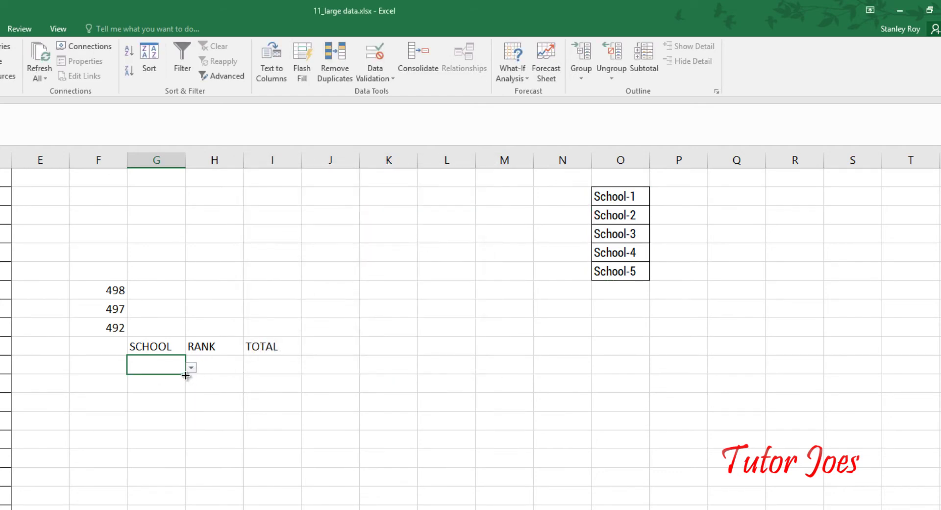
Fill the school dropdown down column G and pick School-1 in the cell under SCHOOL
mouse_move(186, 375)
mouse_down()
mouse_move(199, 508)
mouse_move(199, 397)
mouse_move(175, 261)
mouse_up()
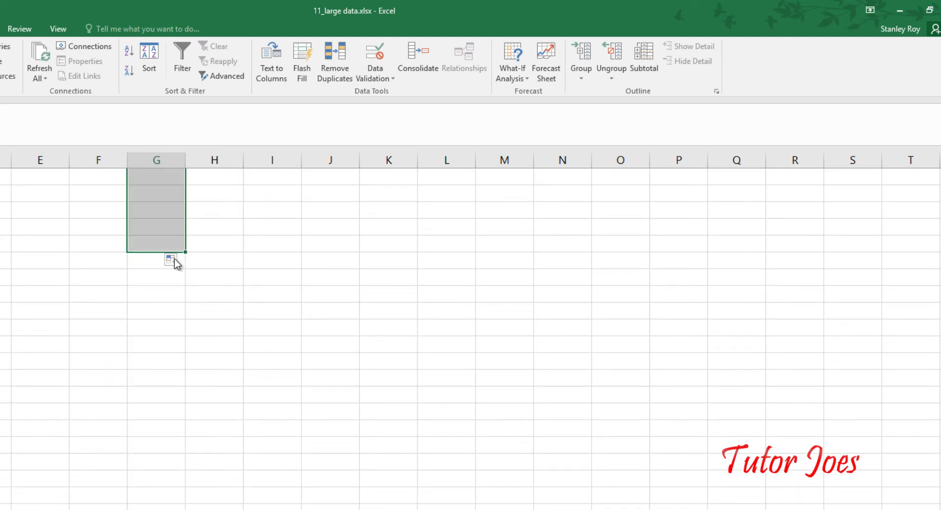
scroll(256, 315, up, 5)
click(214, 396)
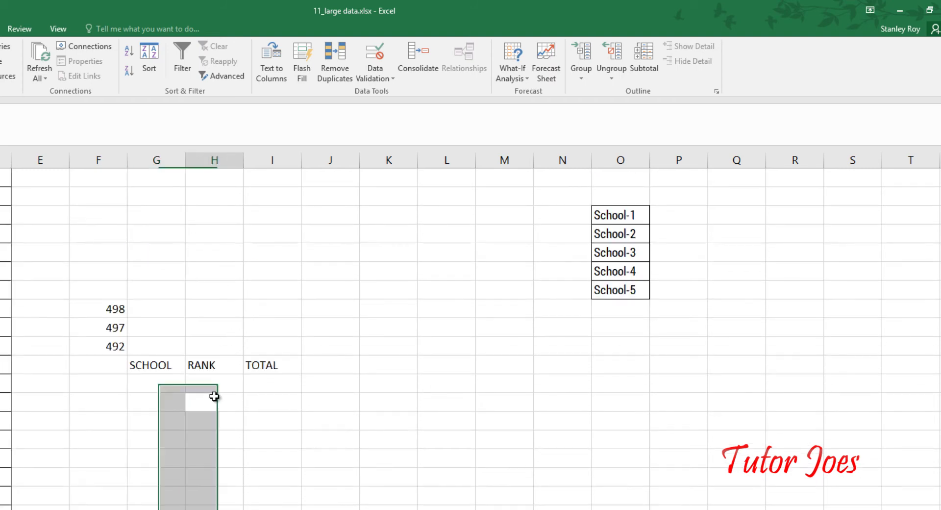
click(152, 384)
click(191, 386)
key(Escape)
click(164, 400)
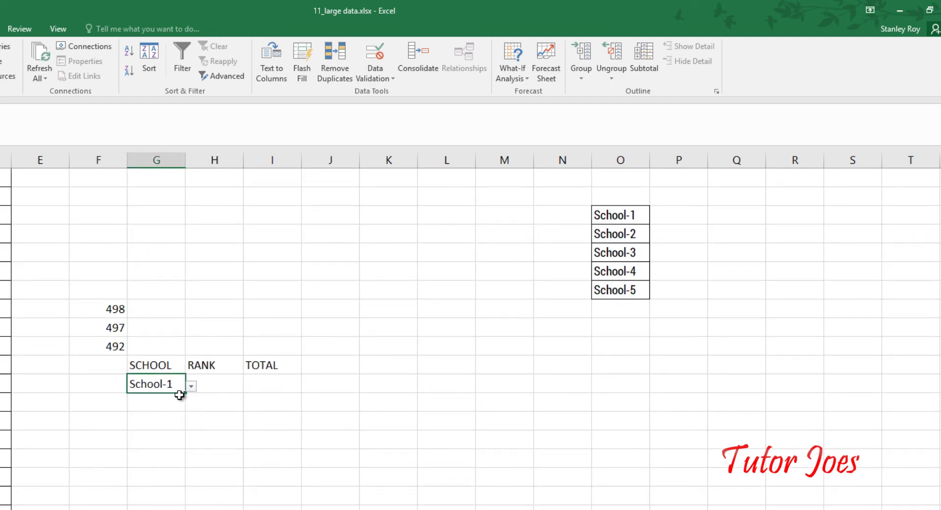
click(210, 388)
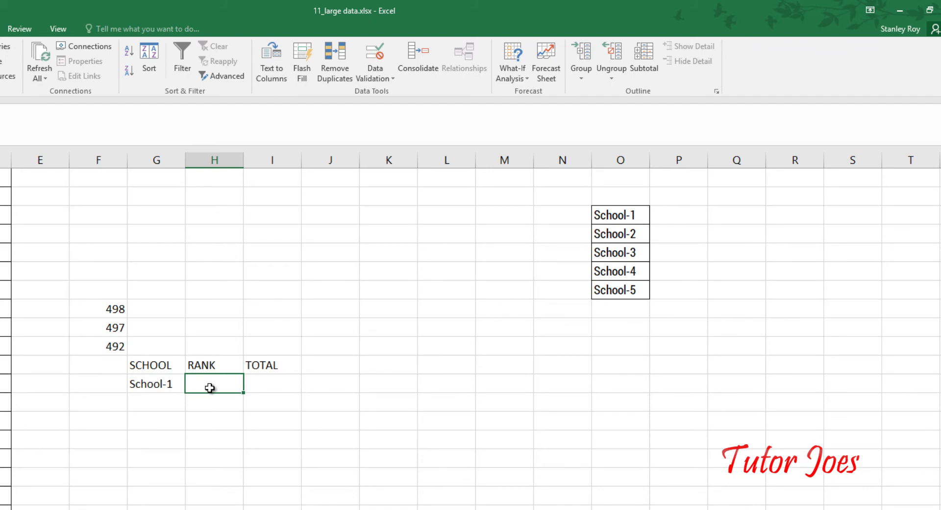
Enter the ranks 1, 2 and 3 in Q4:Q6 beside the first three schools
click(725, 215)
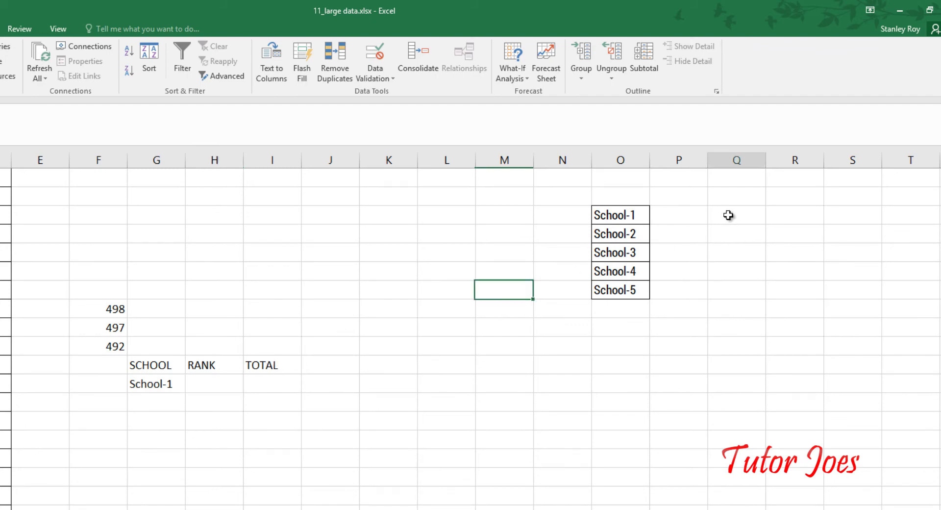
text(2)
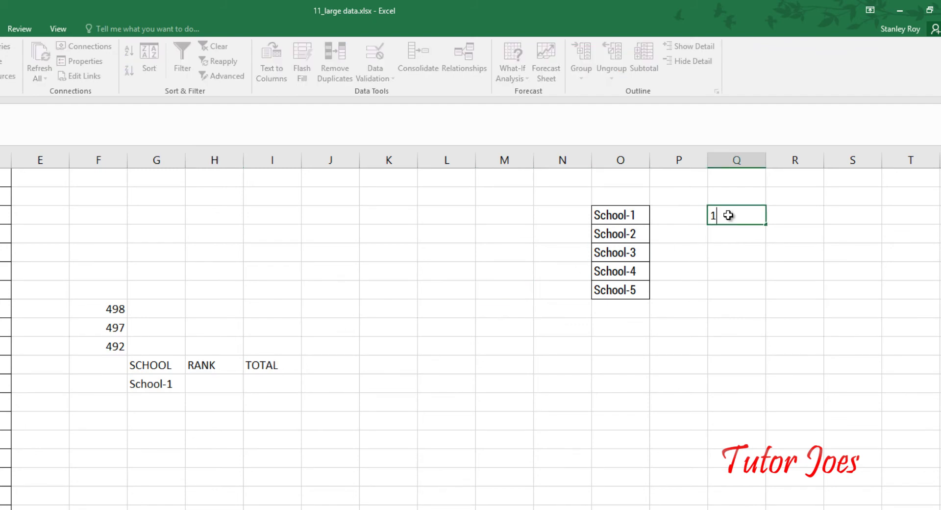
key(Return)
text(2)
key(Return)
text(3)
click(729, 215)
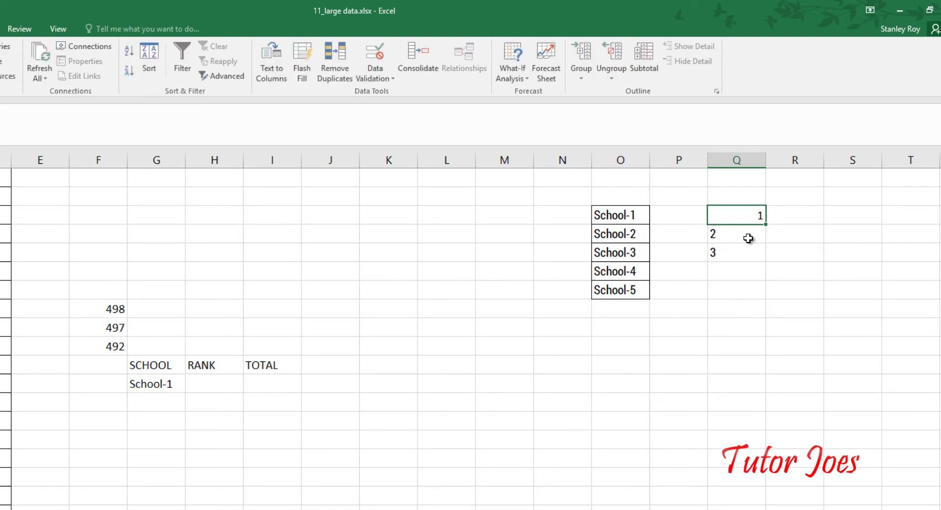
click(742, 237)
click(745, 218)
Give the cell under RANK a list validation sourced from the ranks in Q4:Q6
click(212, 385)
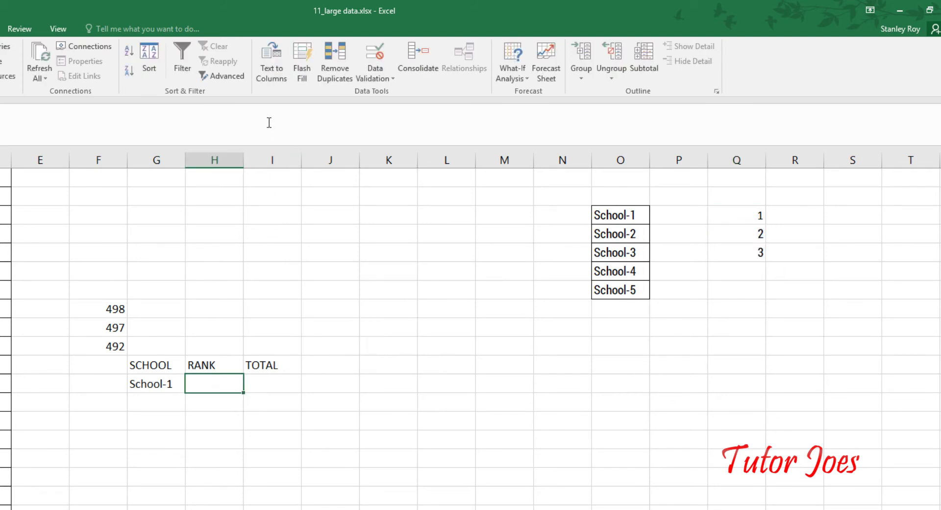
click(375, 53)
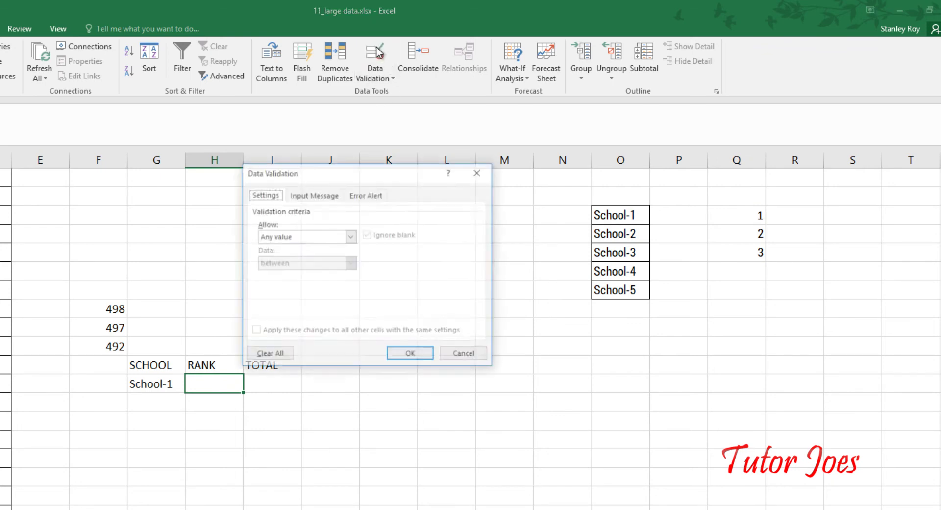
click(339, 236)
click(331, 272)
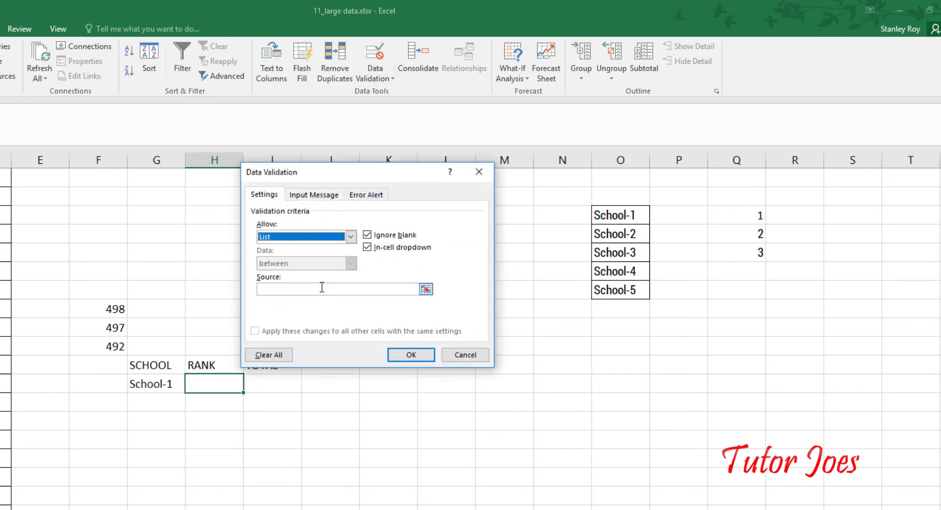
click(322, 287)
drag(722, 214, 736, 256)
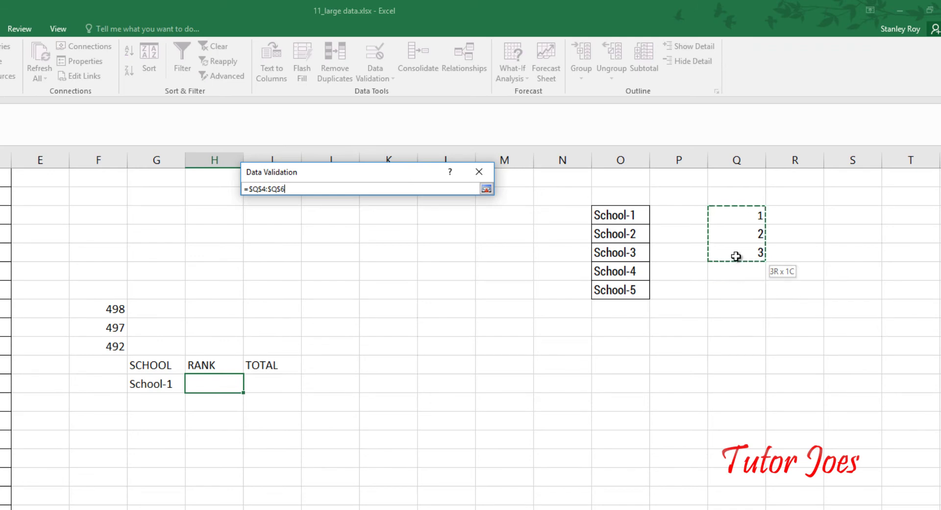
click(410, 355)
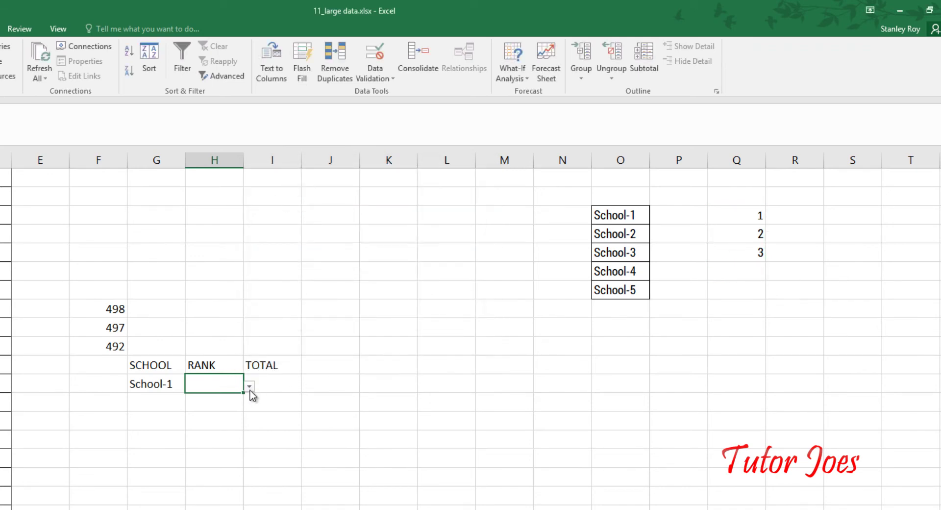
click(249, 387)
Set the first rank to 1 and add a second School-1 row beneath it
click(230, 398)
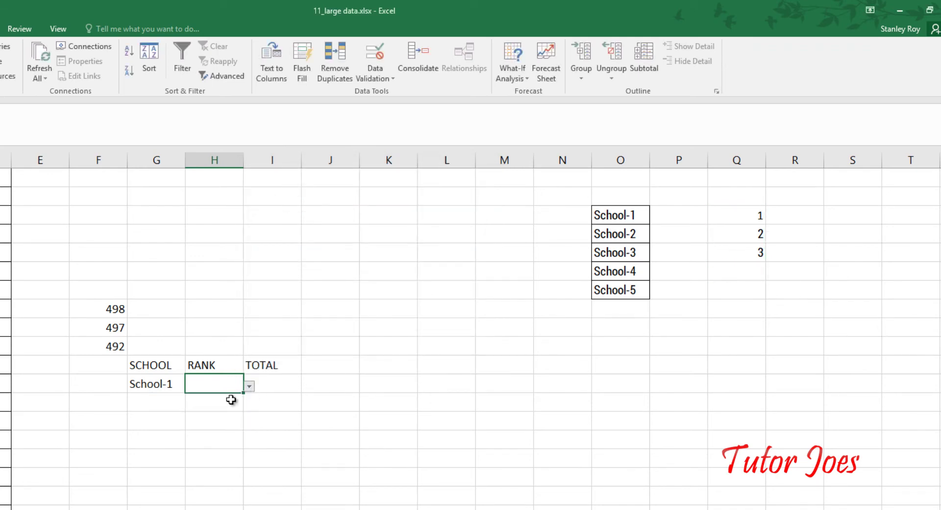
click(143, 405)
click(190, 405)
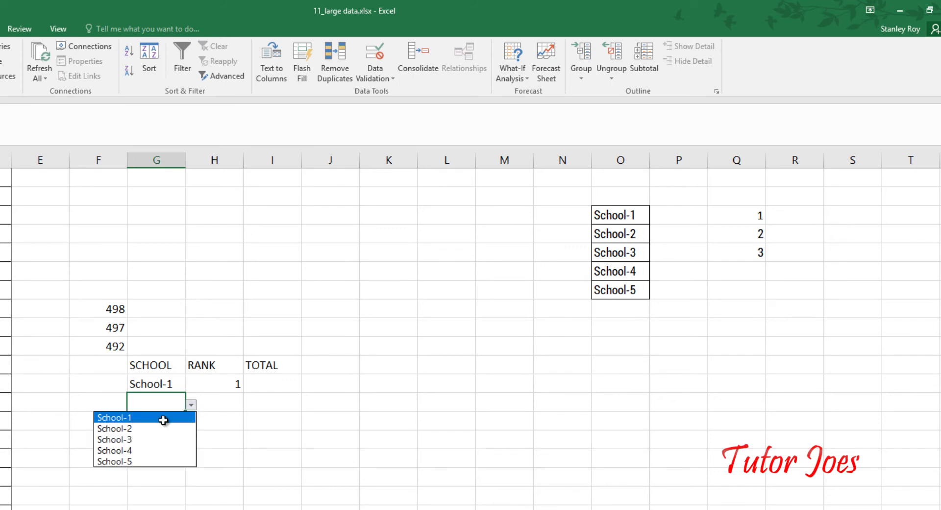
click(164, 417)
click(231, 405)
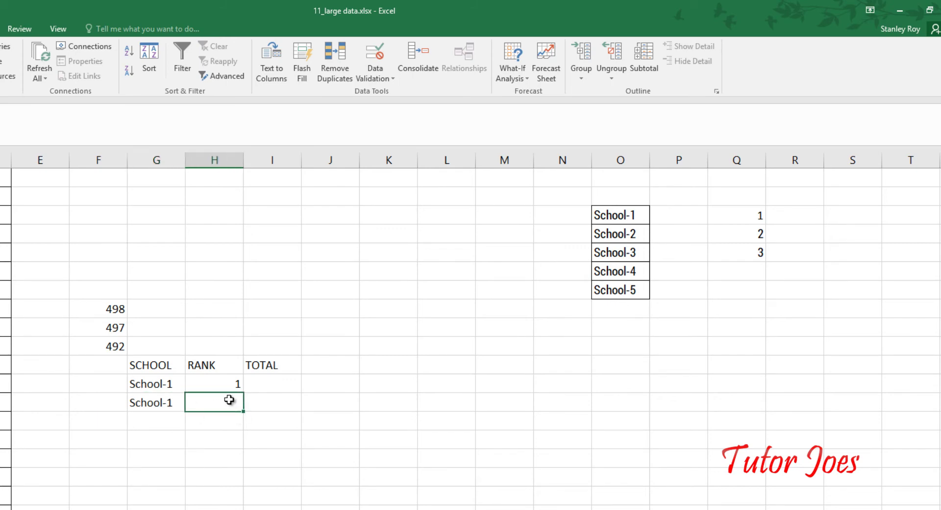
click(240, 383)
click(248, 387)
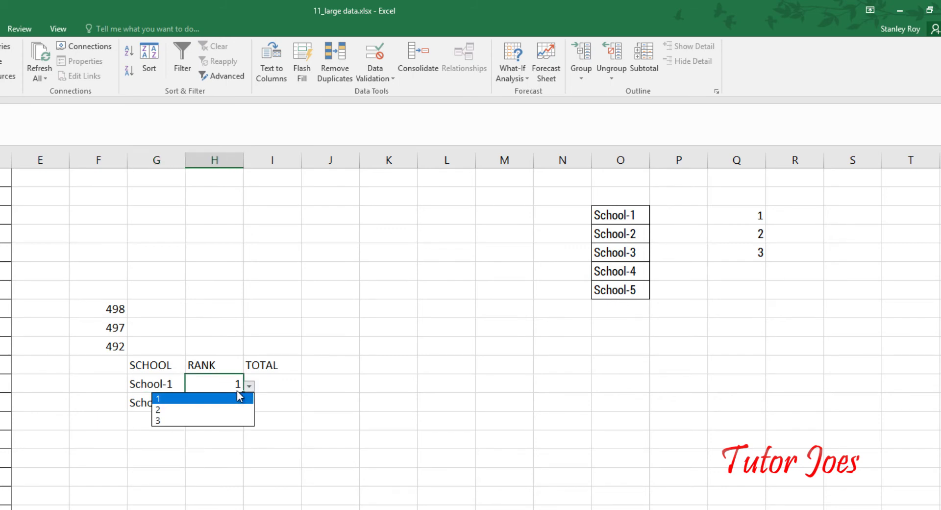
click(243, 394)
Copy the rank dropdown validation down column H
mouse_move(244, 396)
mouse_down()
mouse_move(217, 300)
mouse_move(210, 179)
mouse_up()
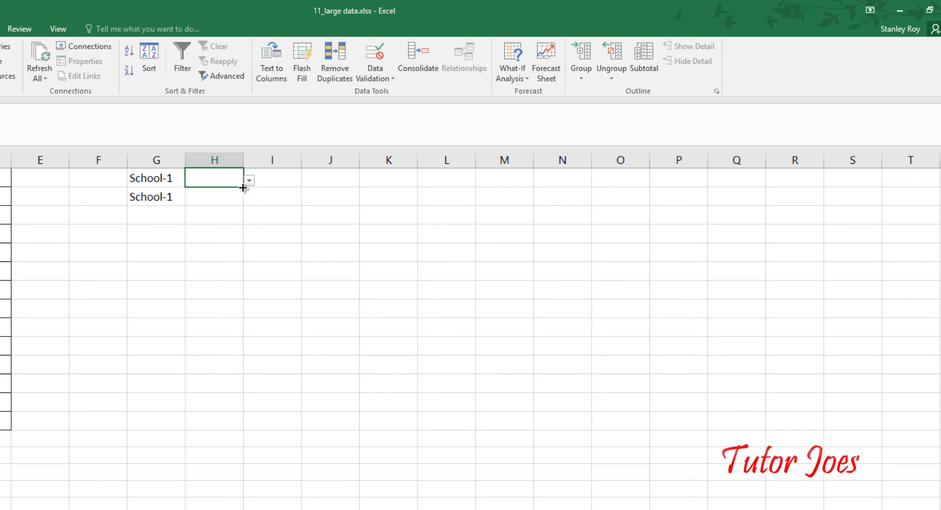
drag(243, 239, 289, 443)
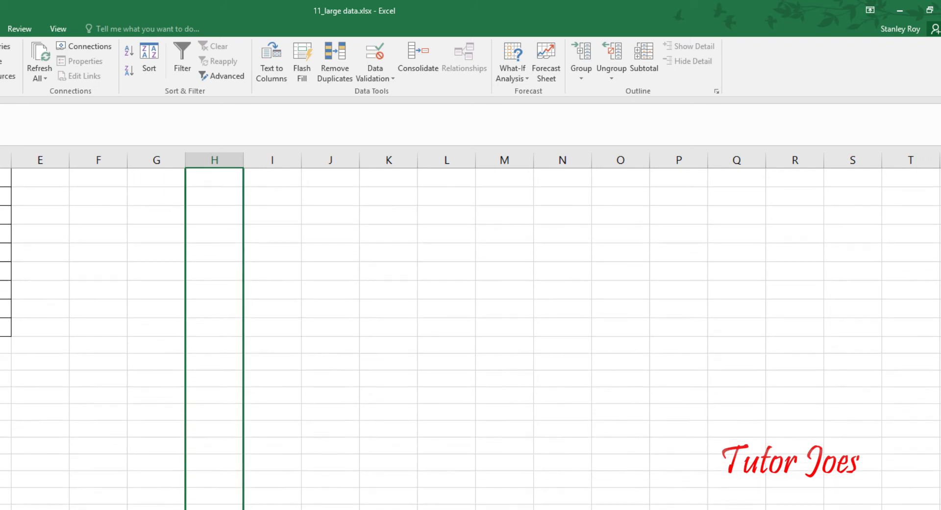
scroll(295, 431, up, 10)
scroll(306, 403, up, 2)
Give the first two School-1 rows ranks 1 and 2
click(218, 420)
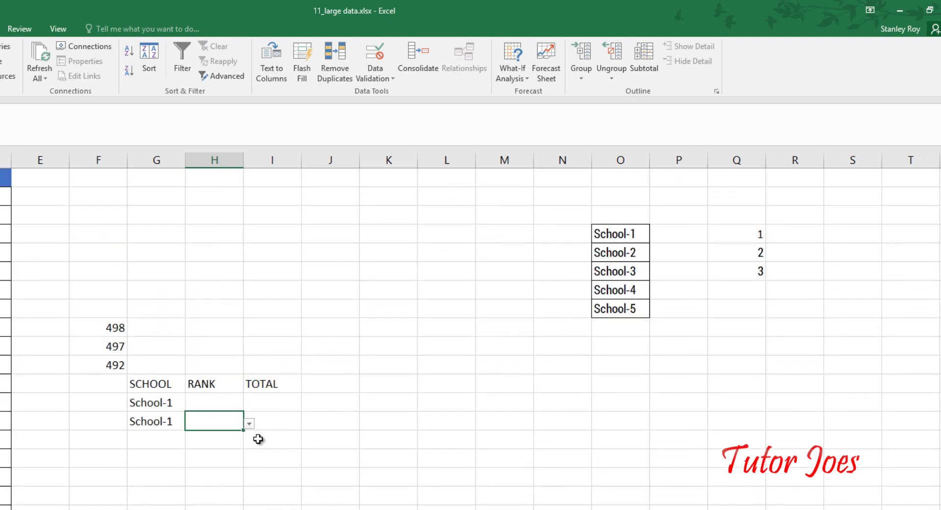
click(243, 410)
click(249, 405)
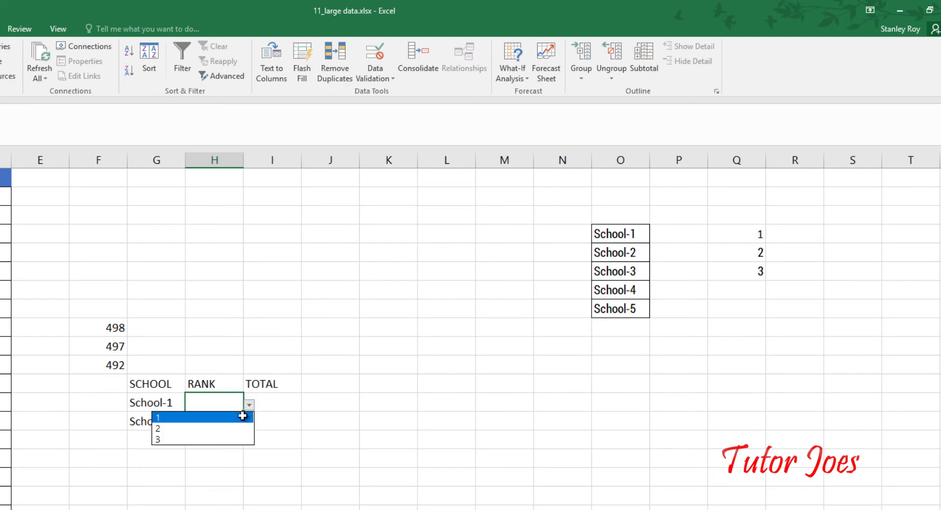
click(238, 416)
click(254, 422)
click(236, 424)
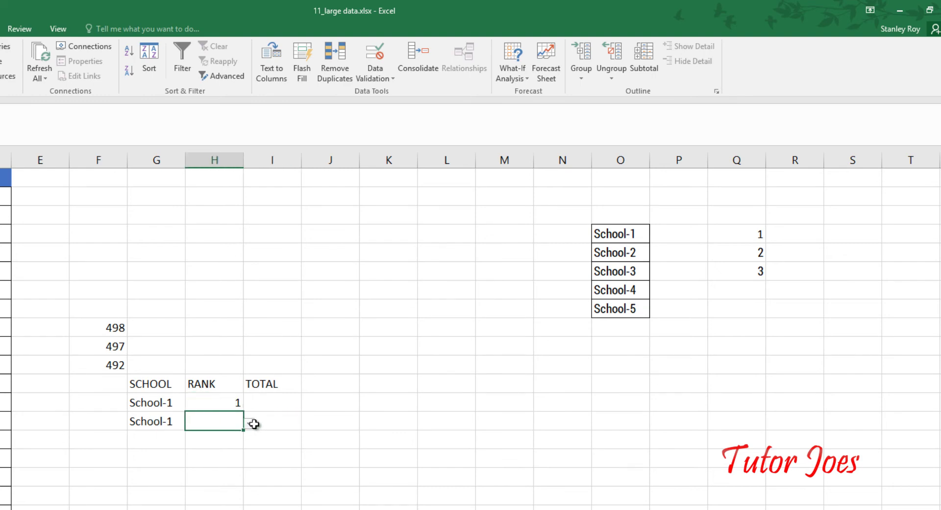
click(250, 423)
click(245, 434)
click(250, 425)
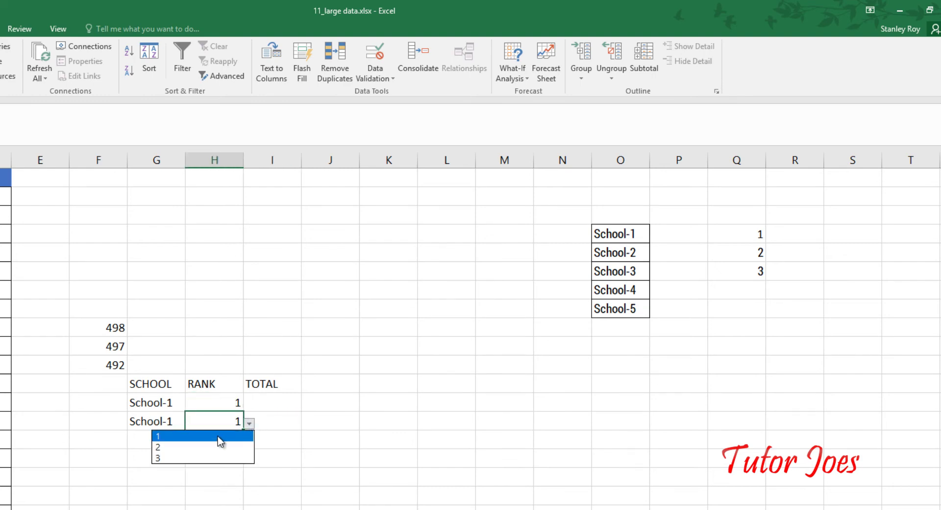
click(209, 447)
Add a third School-1 row with rank 3
click(162, 444)
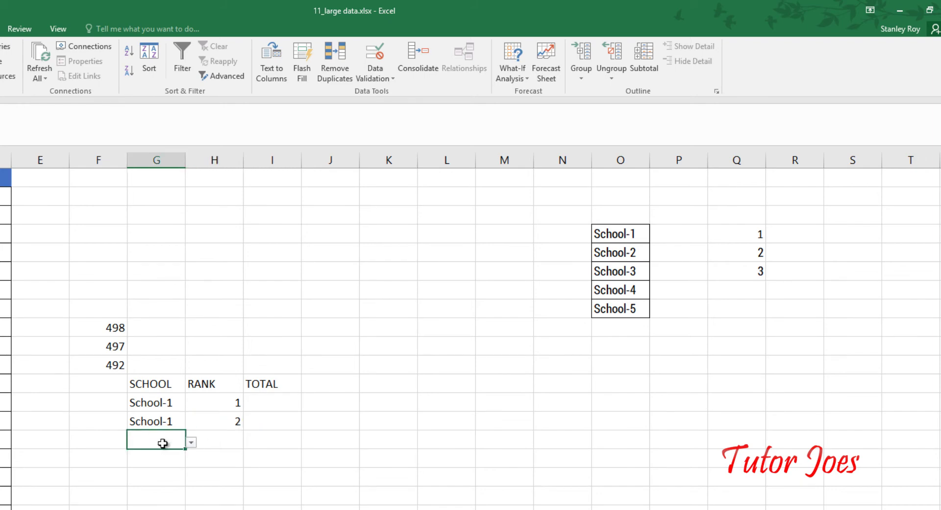
click(191, 446)
click(177, 453)
click(216, 444)
click(250, 443)
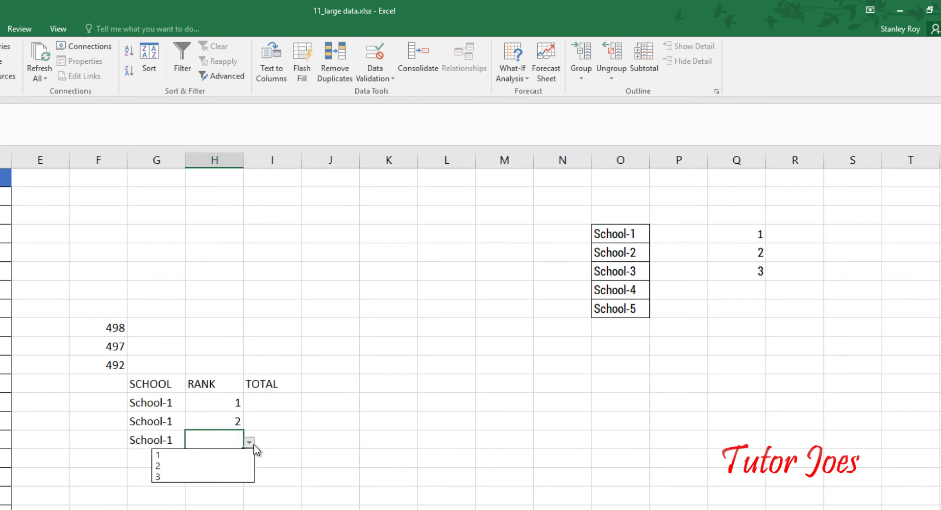
click(210, 476)
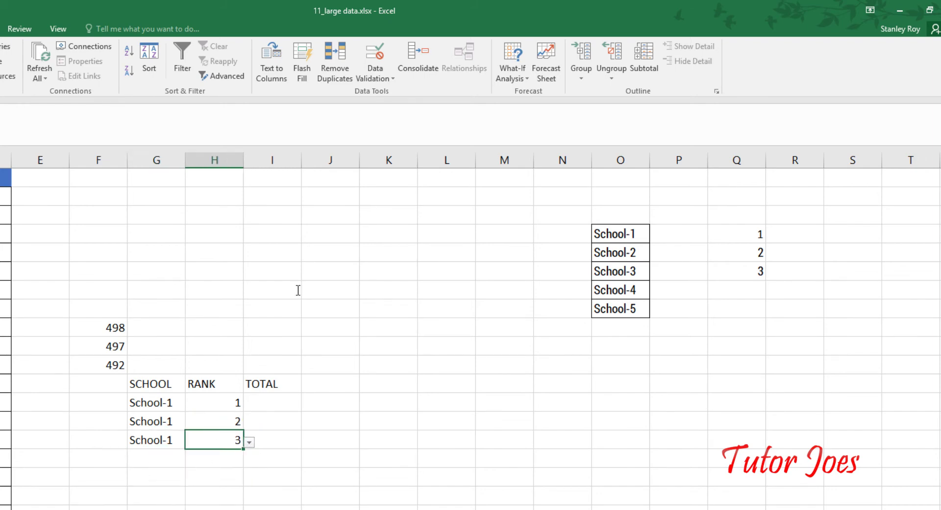
Add the first School-2 row with rank 1
click(182, 464)
click(191, 462)
click(179, 480)
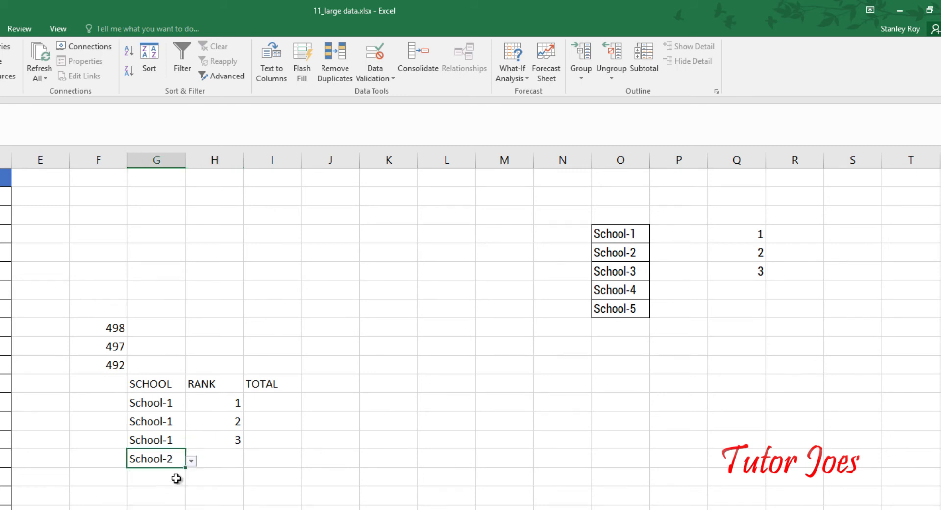
click(230, 457)
click(250, 461)
click(226, 473)
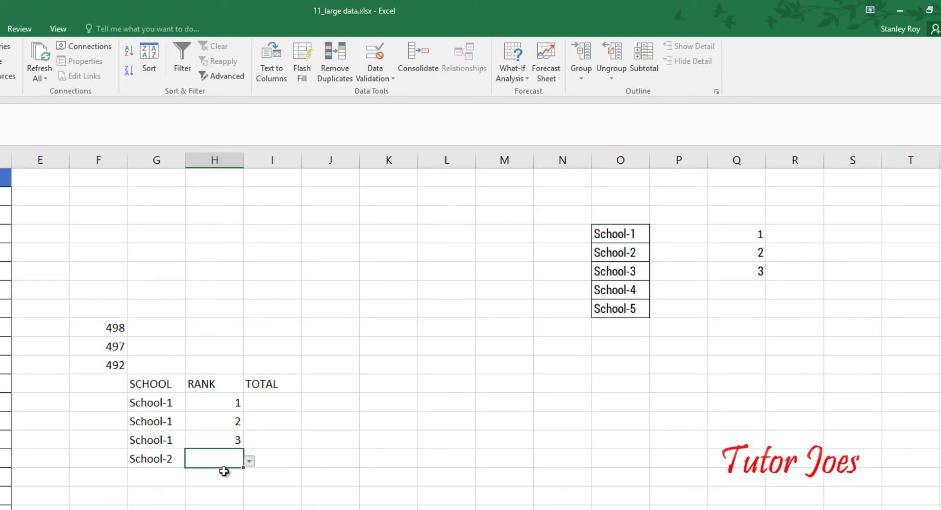
Add two more School-2 rows with ranks 2 and 3
click(147, 478)
click(192, 479)
click(179, 498)
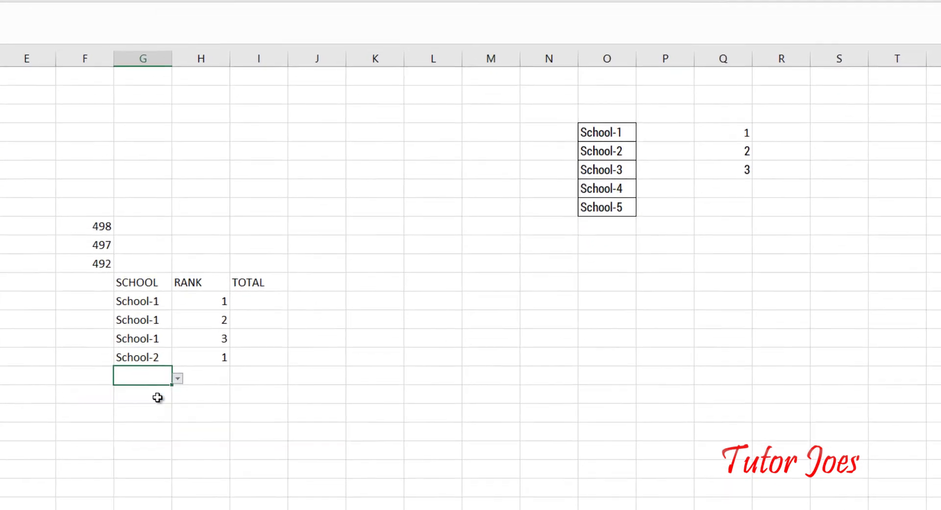
click(236, 477)
click(231, 342)
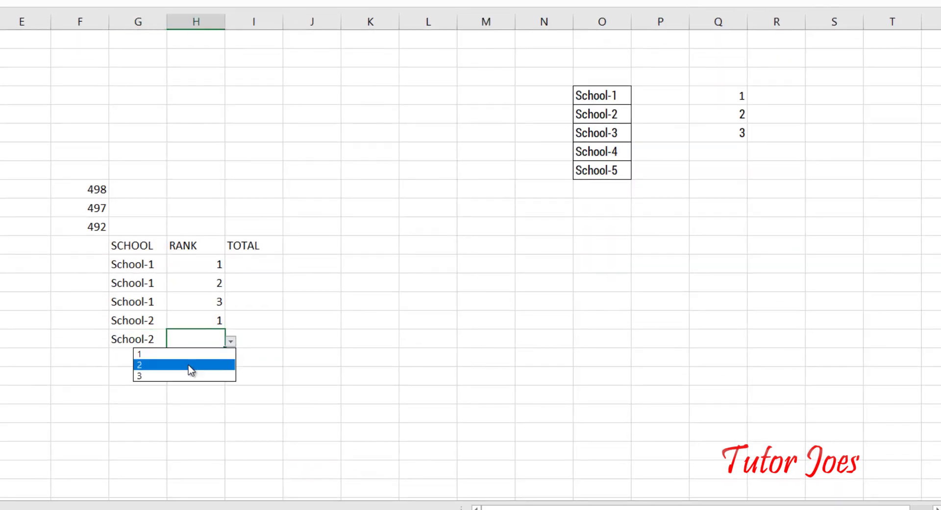
click(190, 369)
click(147, 362)
click(173, 360)
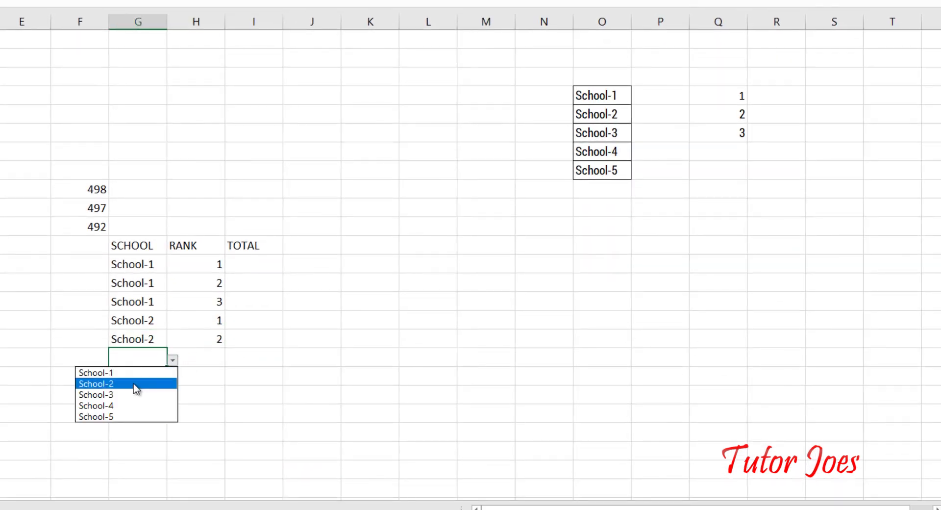
click(137, 386)
click(206, 363)
click(231, 359)
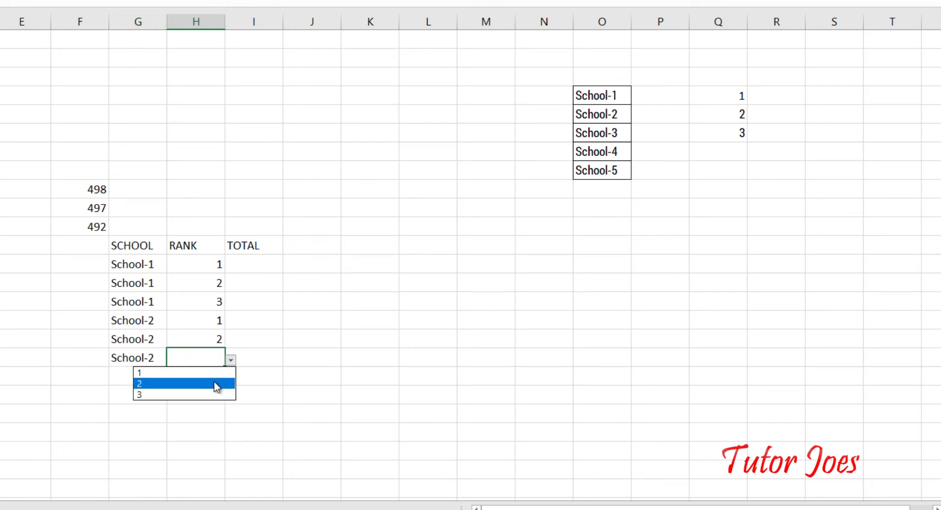
click(212, 394)
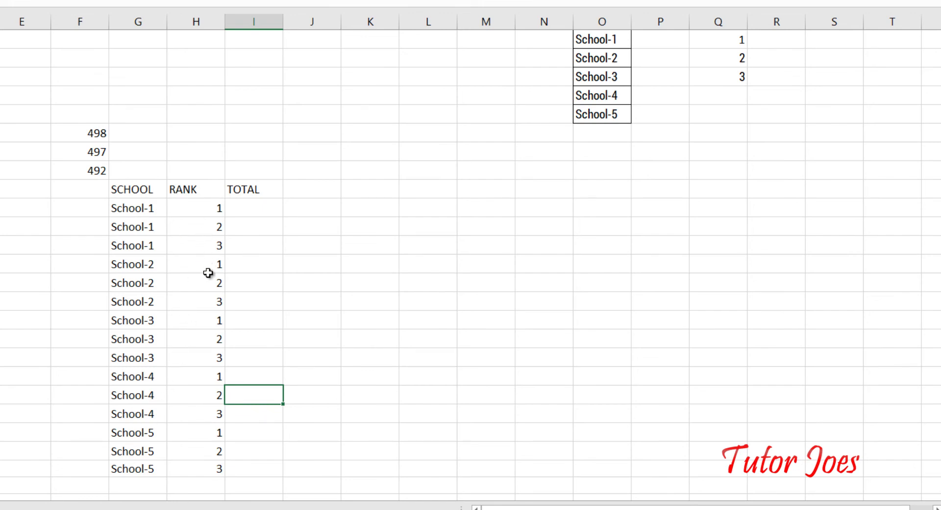
click(252, 210)
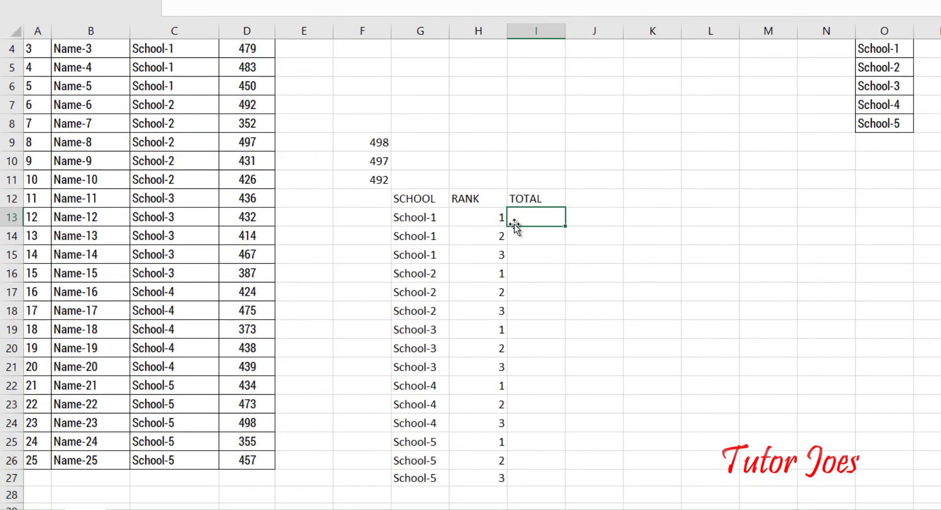
Clear the leftover values 498, 497 and 492 from column F
click(363, 152)
drag(364, 151, 370, 181)
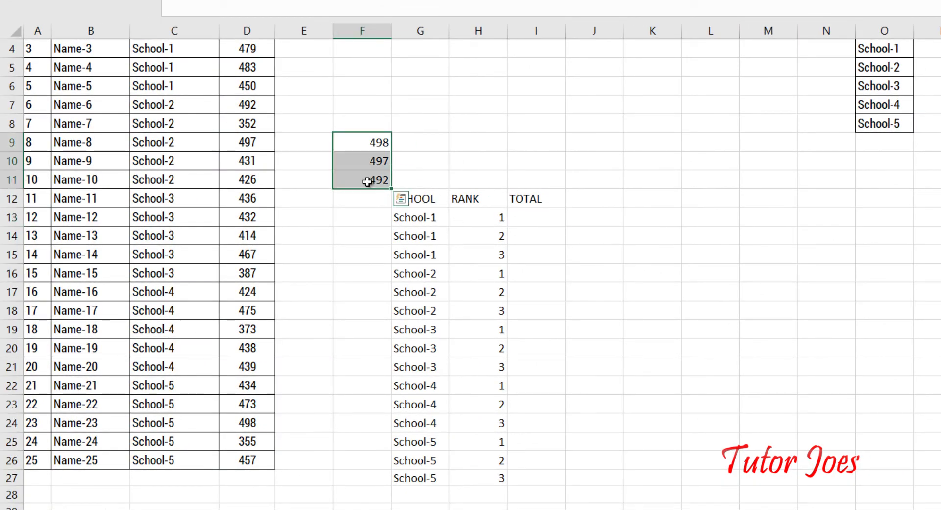
key(Delete)
Start a LARGE(IF(C2:C26=G13,D2:D26 formula in TOTAL cell I13
click(541, 223)
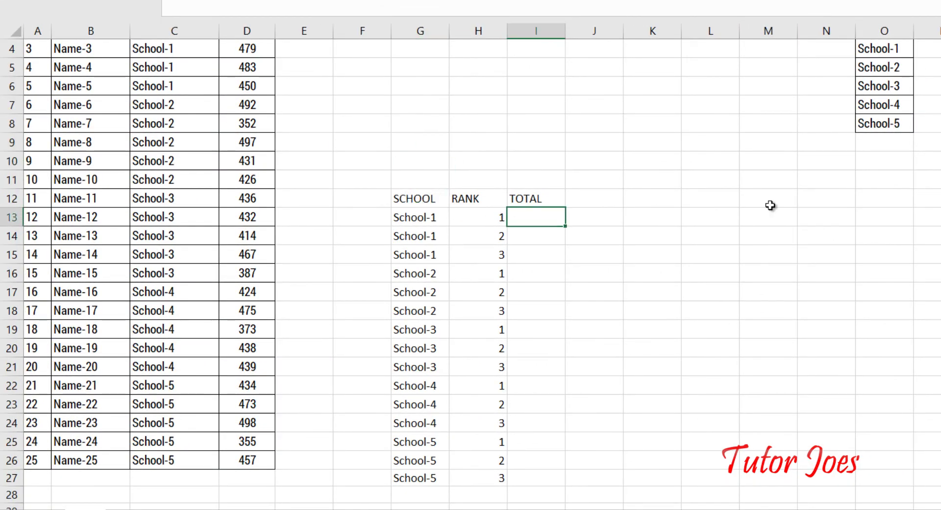
text(=LARGE)
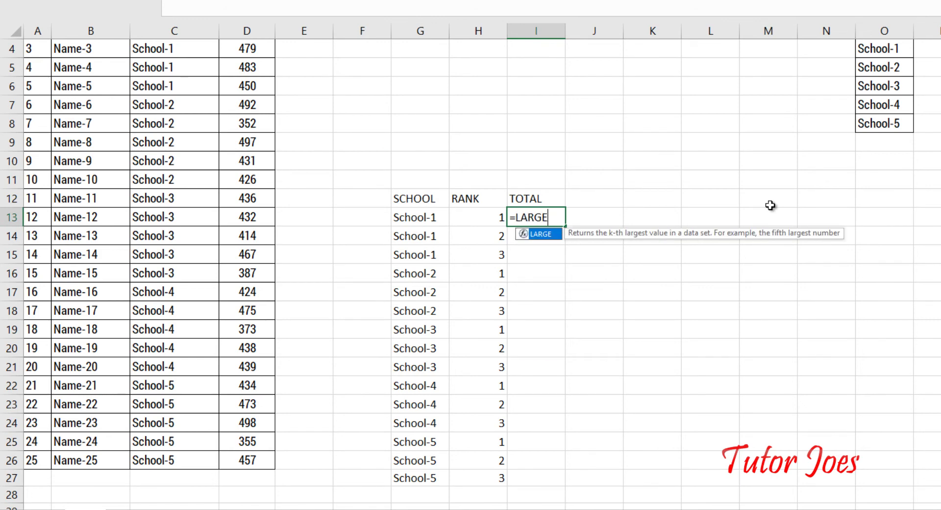
text(()
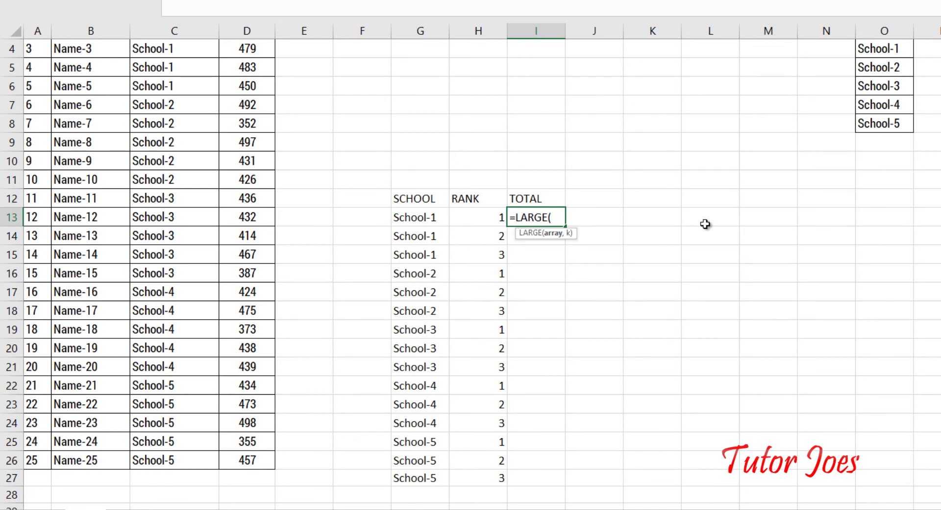
text(IF()
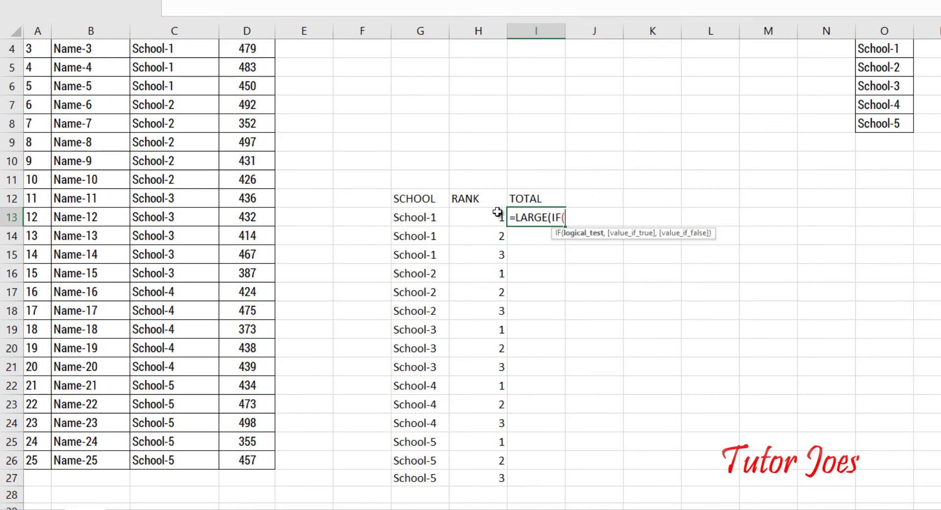
scroll(194, 121, up, 1)
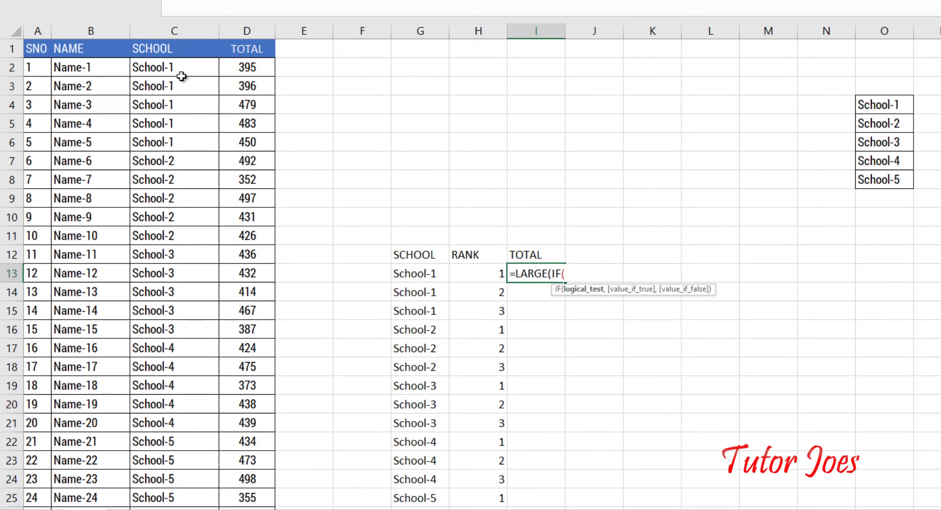
drag(183, 68, 198, 474)
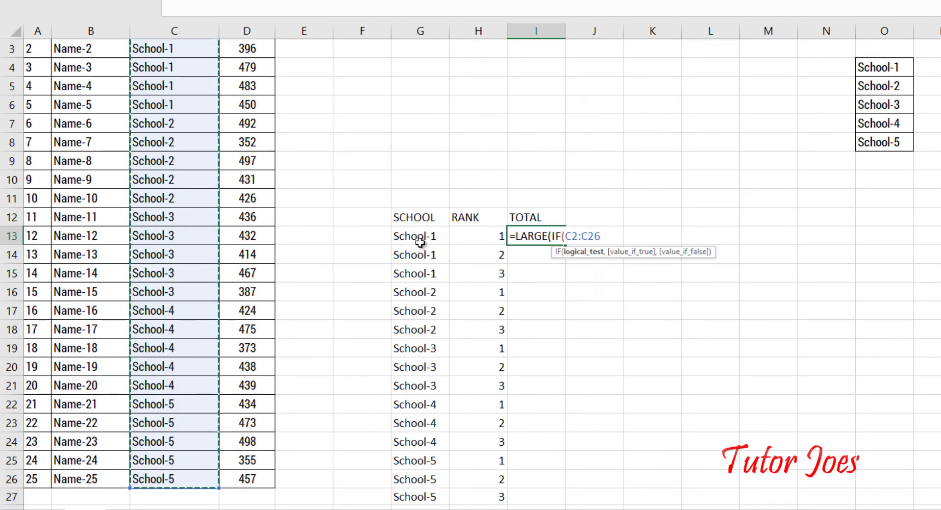
text(=)
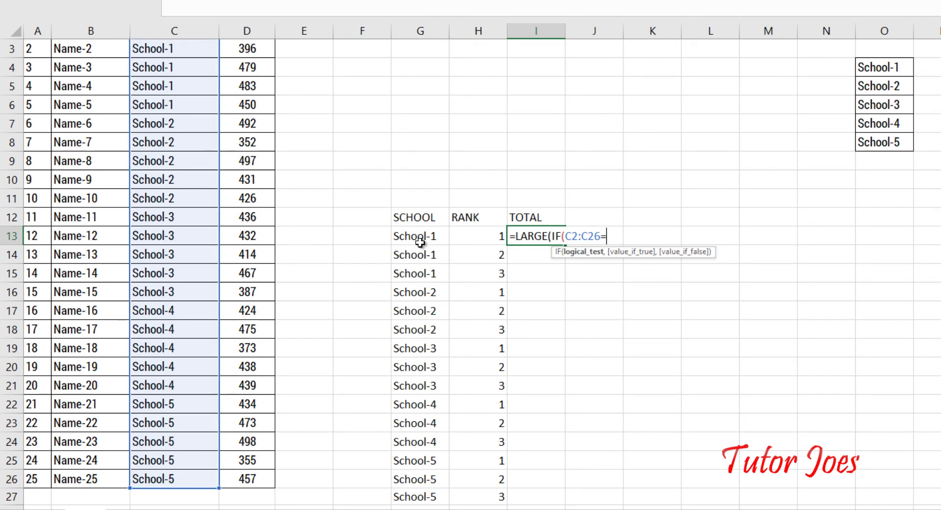
click(420, 242)
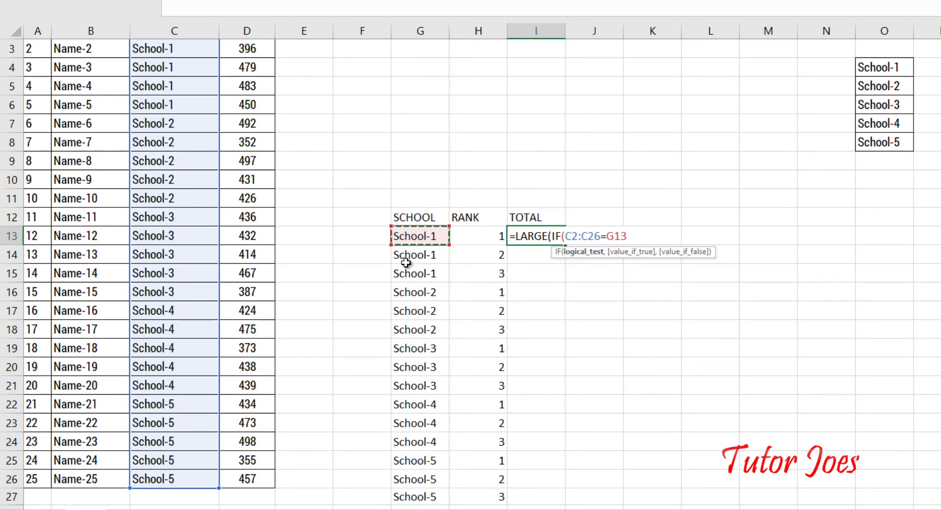
text(,)
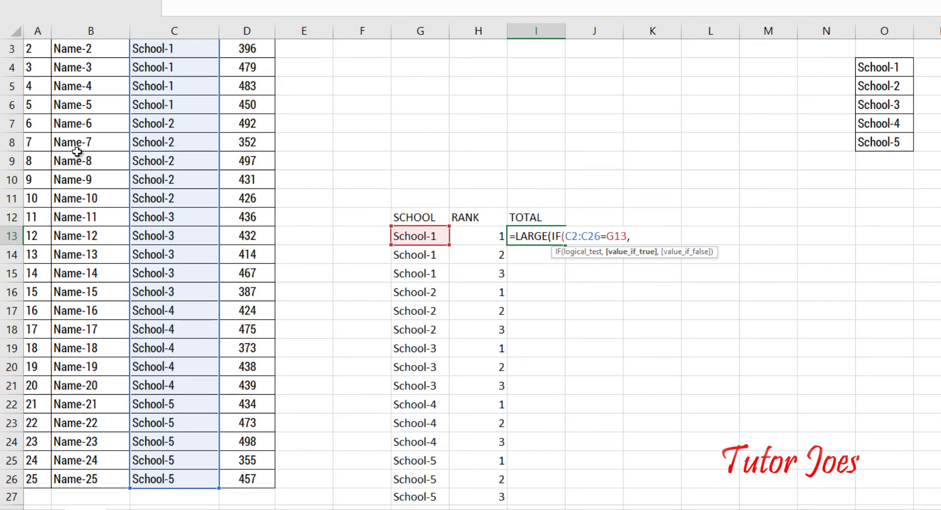
scroll(249, 149, up, 1)
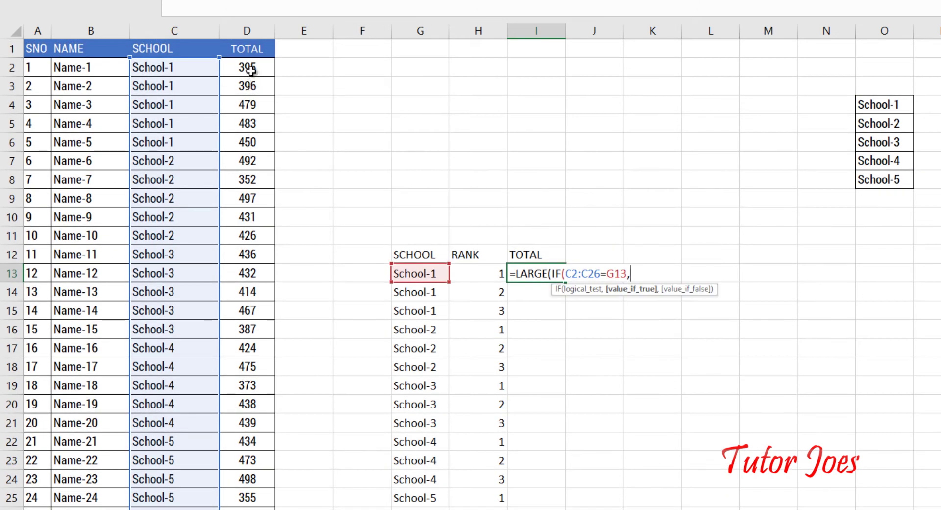
drag(247, 68, 244, 483)
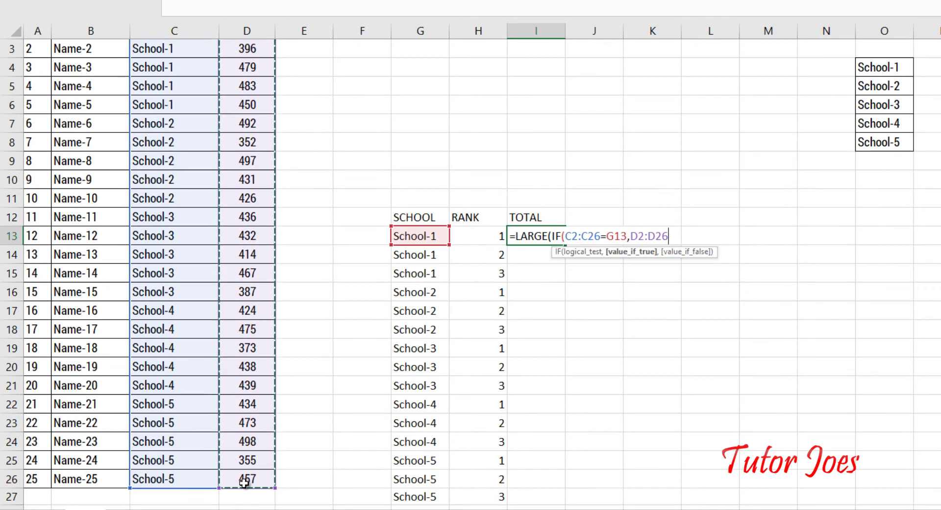
scroll(286, 454, up, 1)
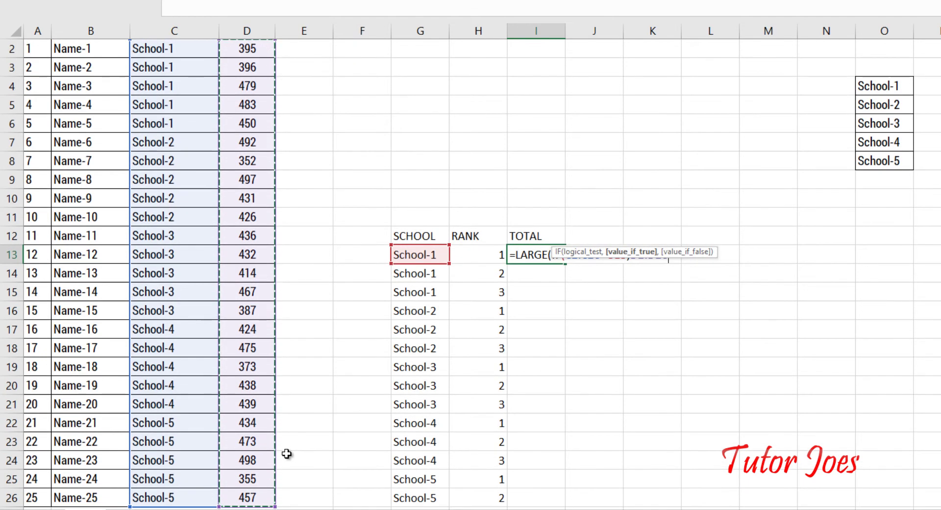
shift+click(477, 259)
Re-enter I13 as =LARGE(IF(C2:C26=G13,D2:D26,H13)), triggering a too-few-arguments warning
key(Escape)
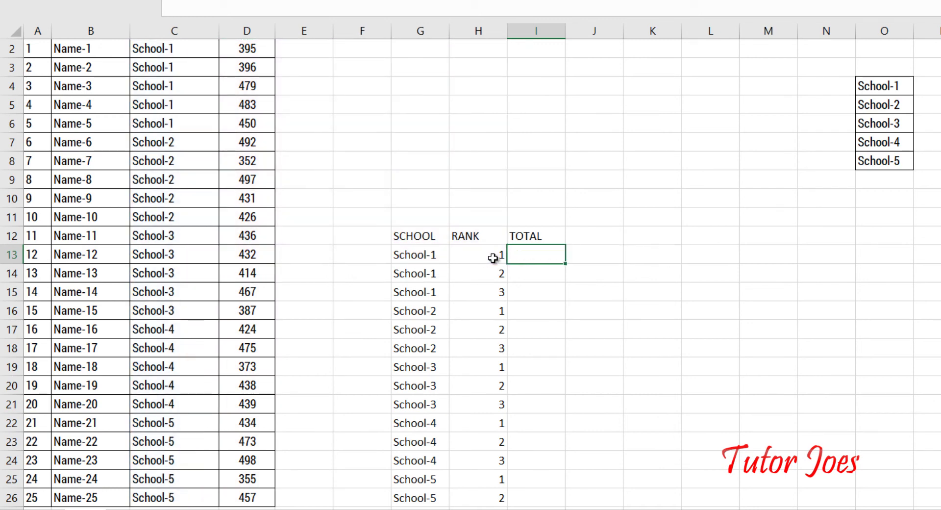
text(=LARGE(IF(C2:C26=G13,D2:D26,)
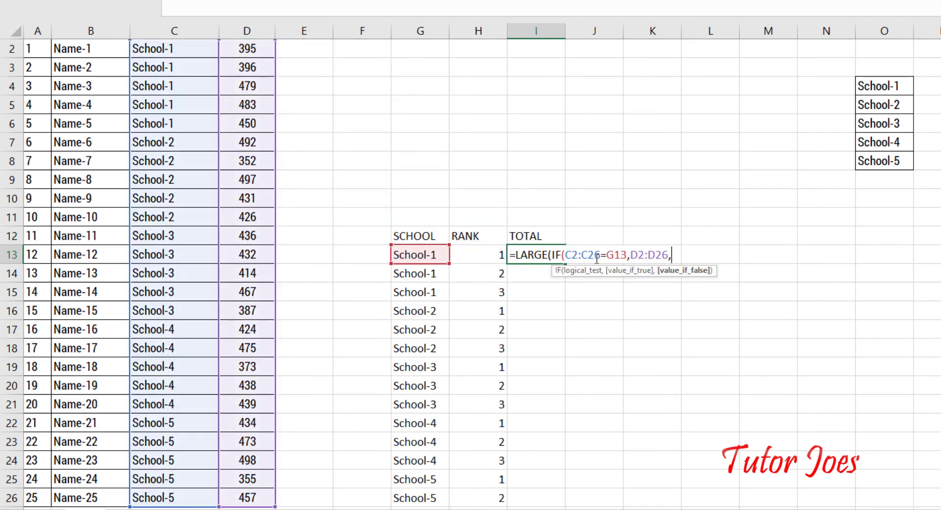
click(499, 253)
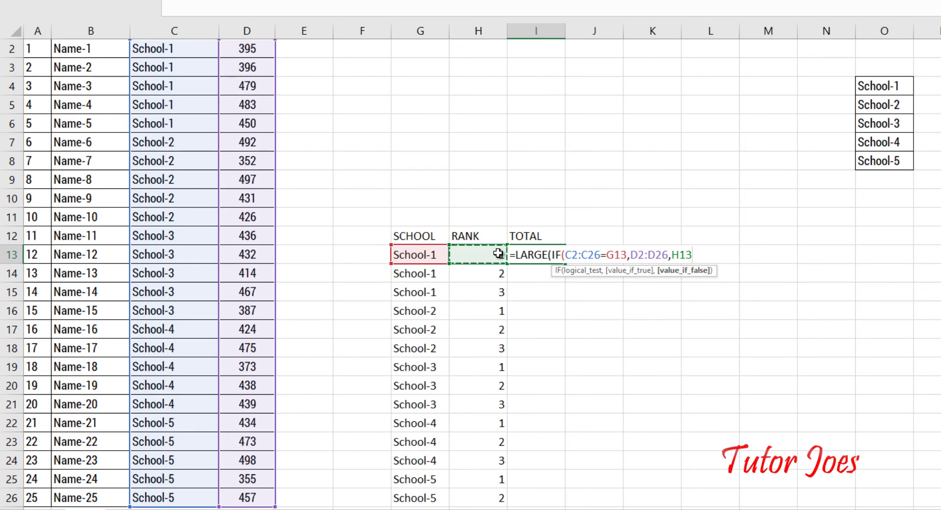
text()))
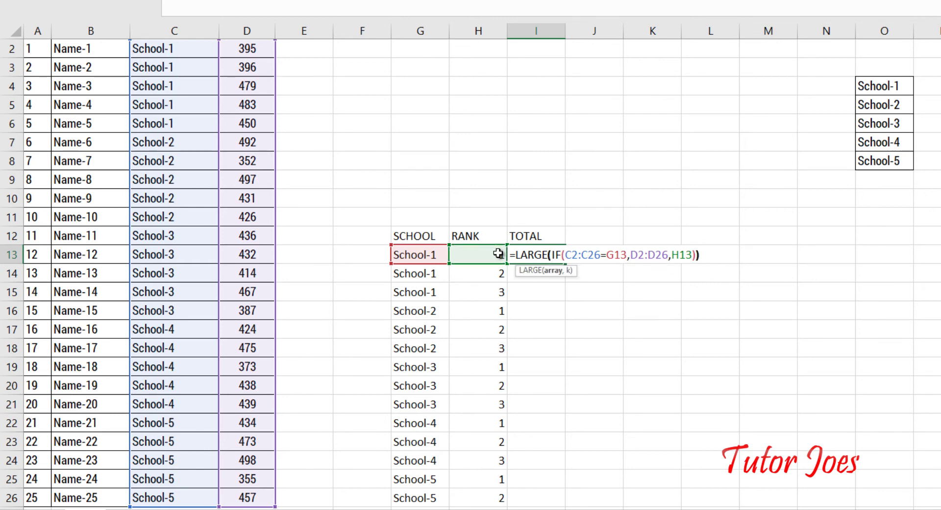
key(ctrl+shift+Return)
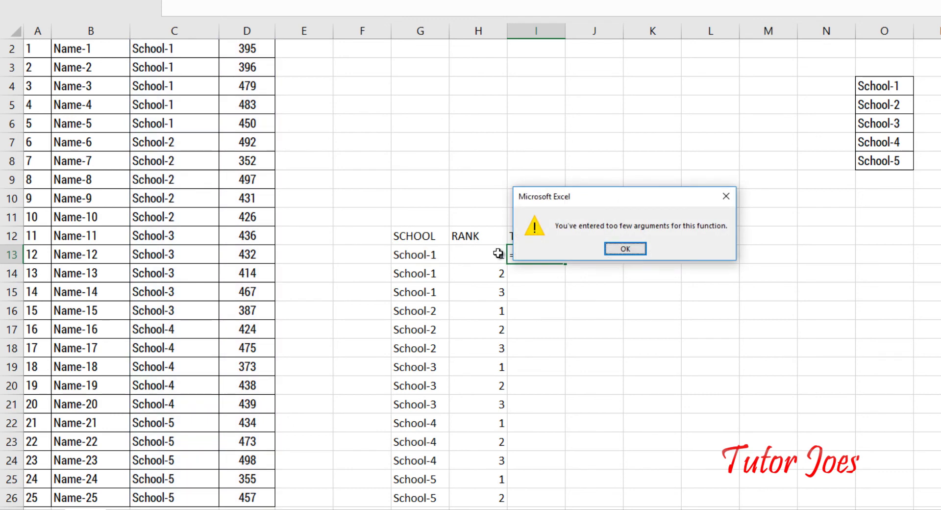
Correct I13 to =LARGE(IF(C2:C26=G13,D2:D26),H13), which returns 0
key(Return)
key(BackSpace)
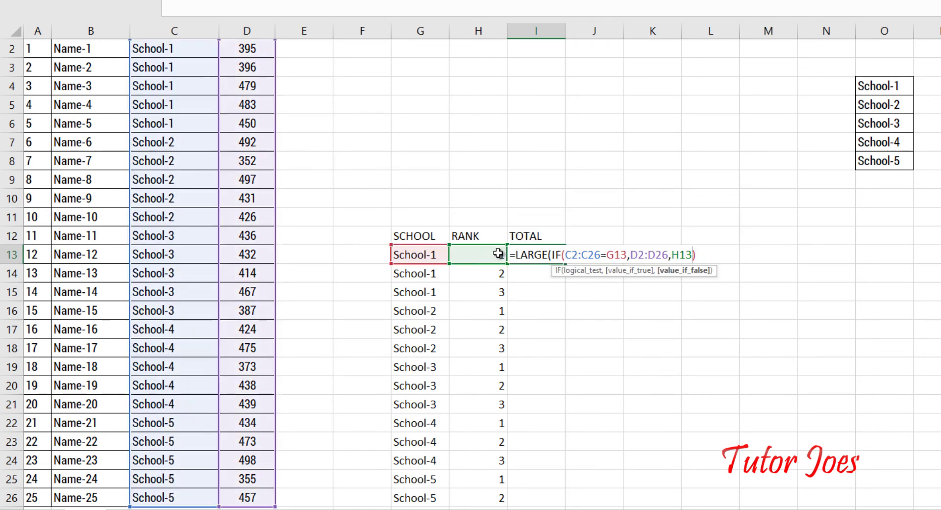
click(669, 255)
text())
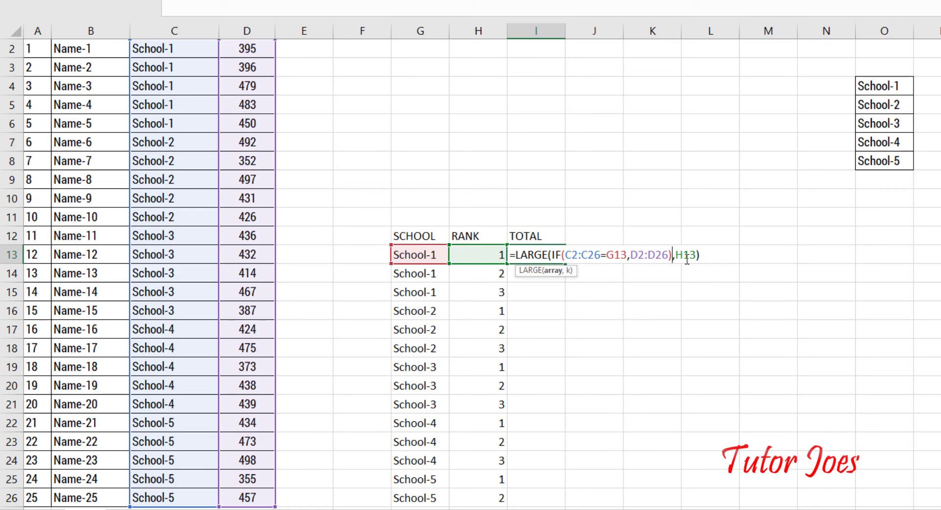
key(Return)
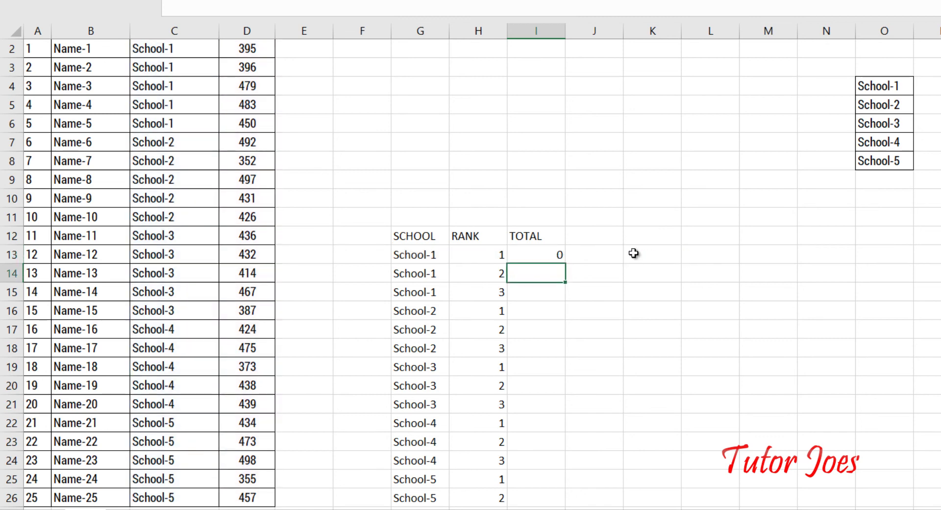
scroll(634, 253, up, 1)
Array-enter I13's LARGE(IF) formula with Ctrl+Shift+Enter so it returns 483
click(634, 253)
double_click(535, 273)
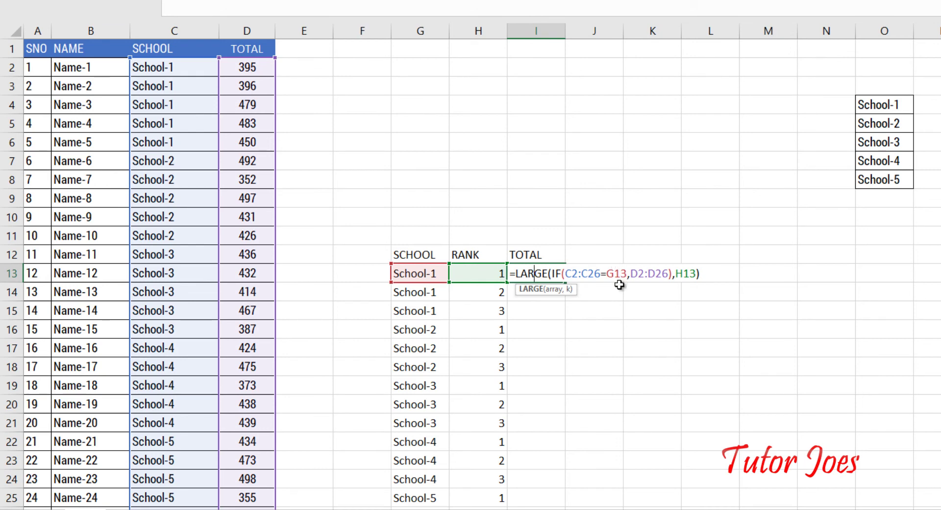
key(ctrl+shift+Return)
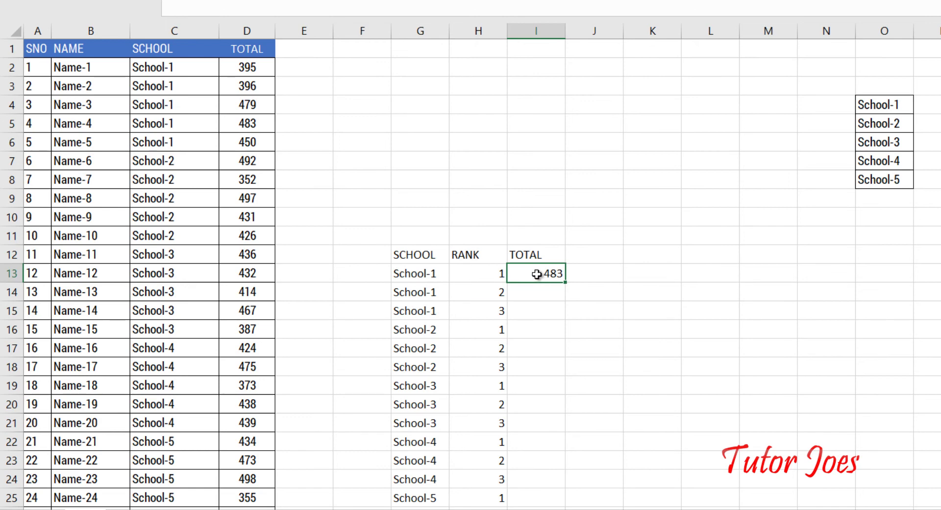
double_click(538, 271)
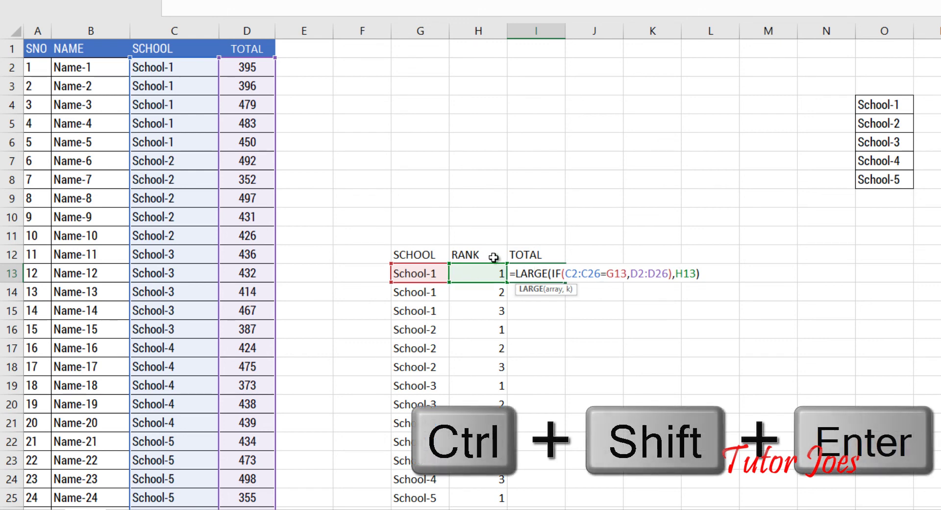
key(ctrl+shift+Return)
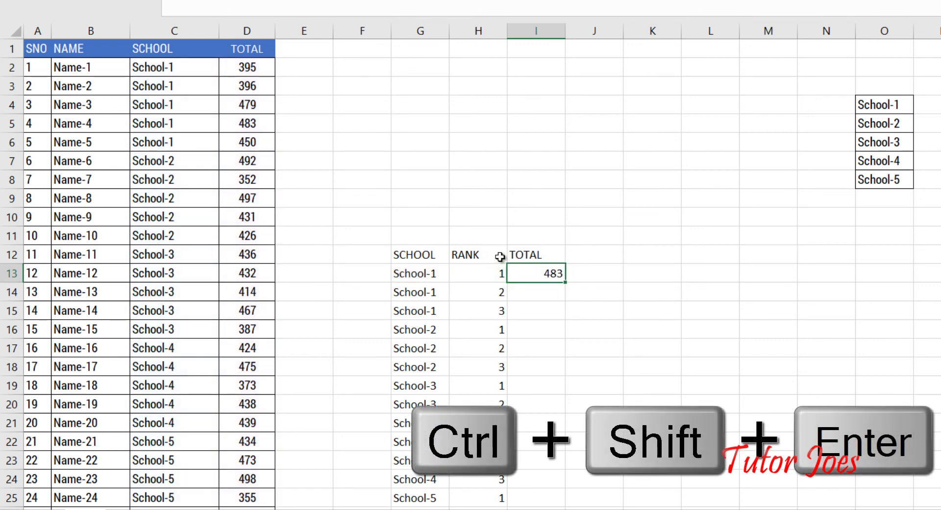
double_click(556, 276)
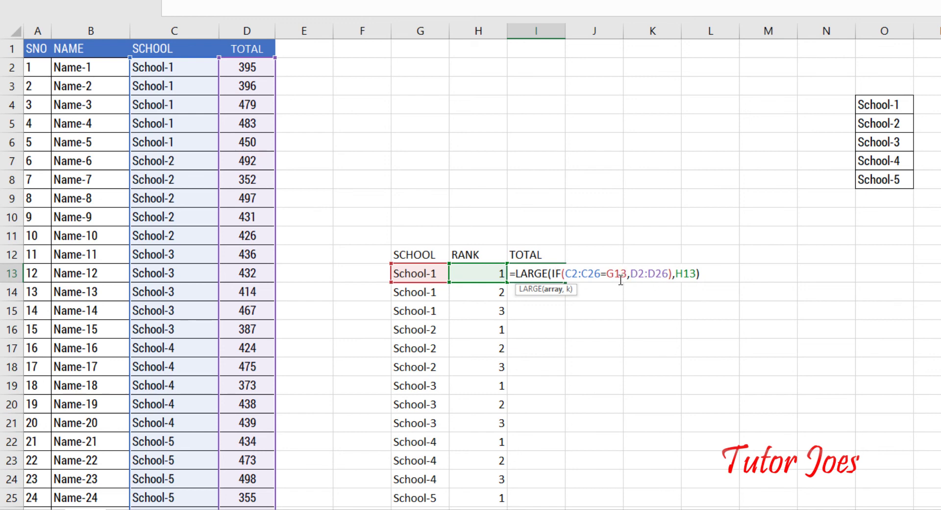
Change I13's ranges to absolute $C$2:$C$26 and $D$2:$D$26, re-entering it as an array formula
click(567, 274)
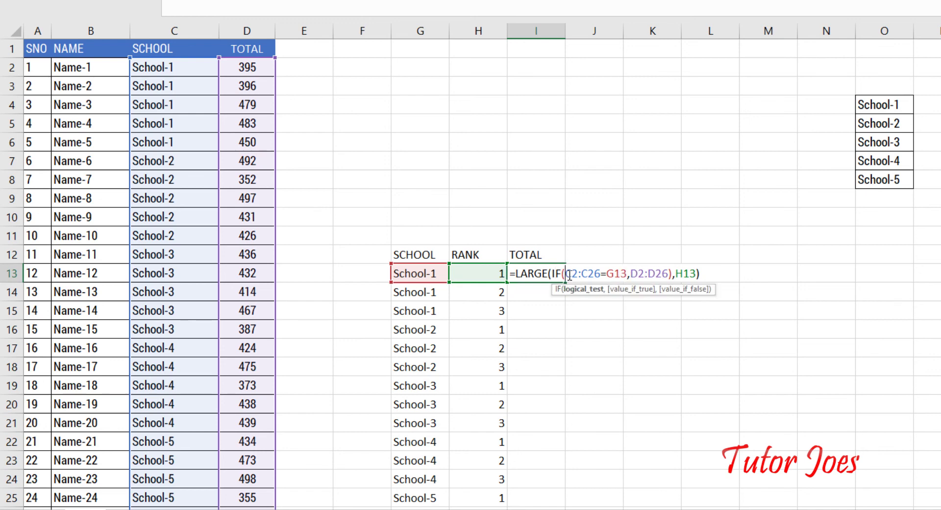
text($)
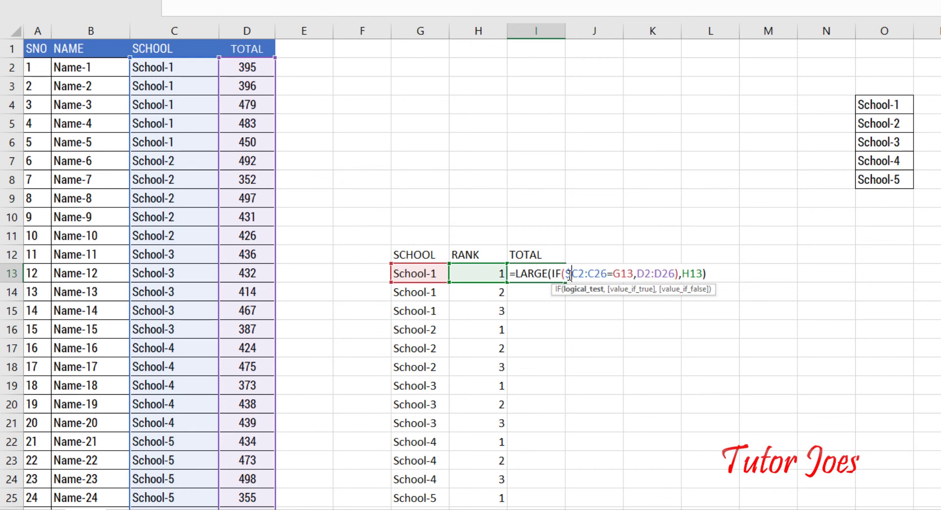
key(Right)
text($)
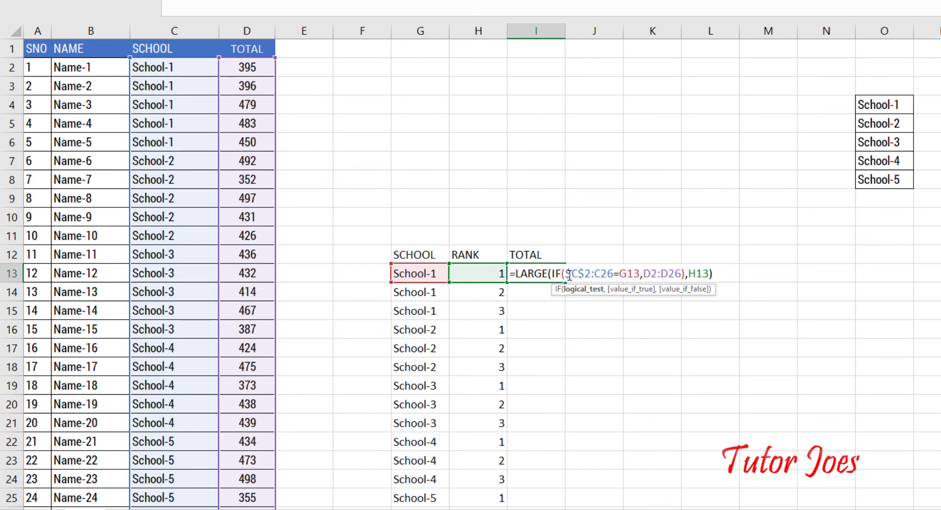
key(Right)
key(Right)
text($C)
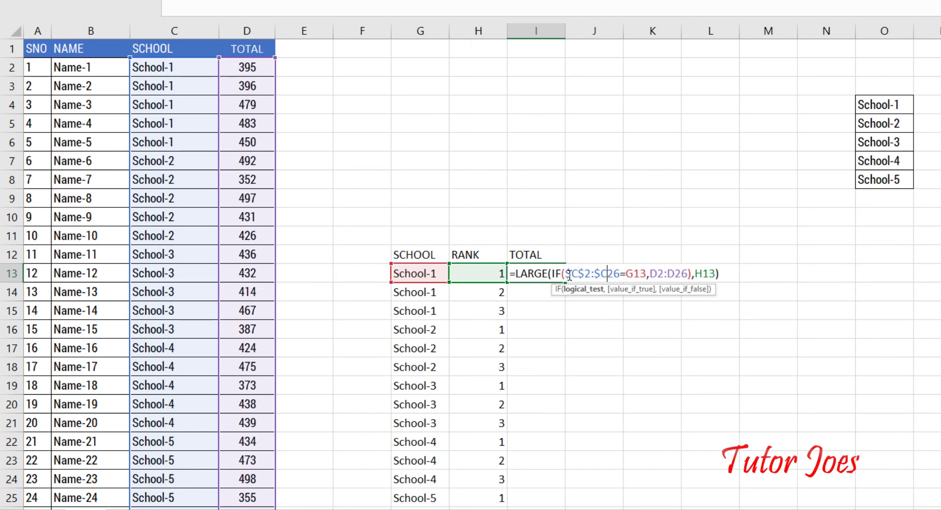
text($)
key(Right)
key(Right)
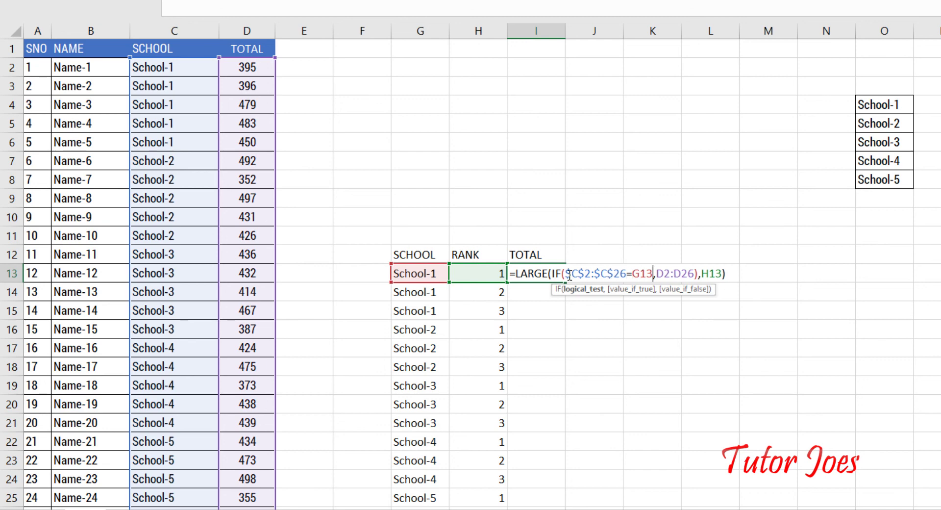
key(Right)
key(Right)
key(Right)
text($C)
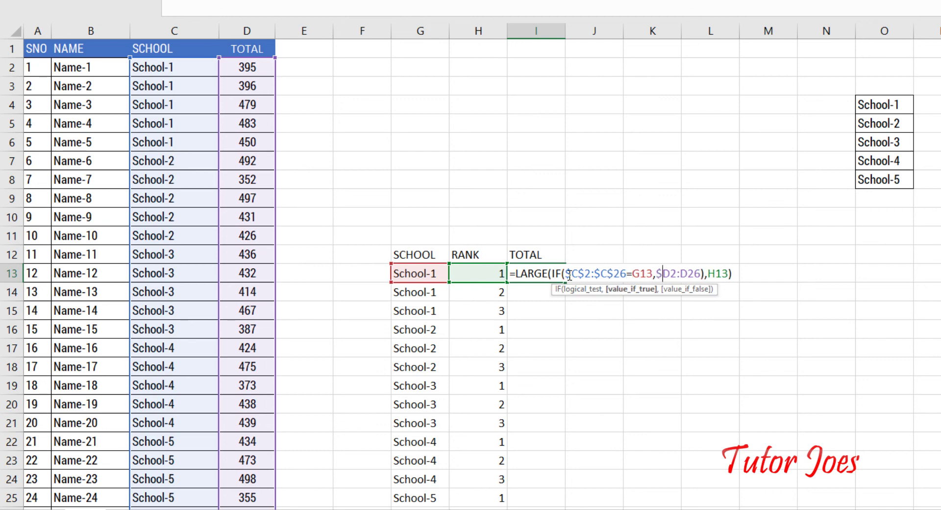
text($2:)
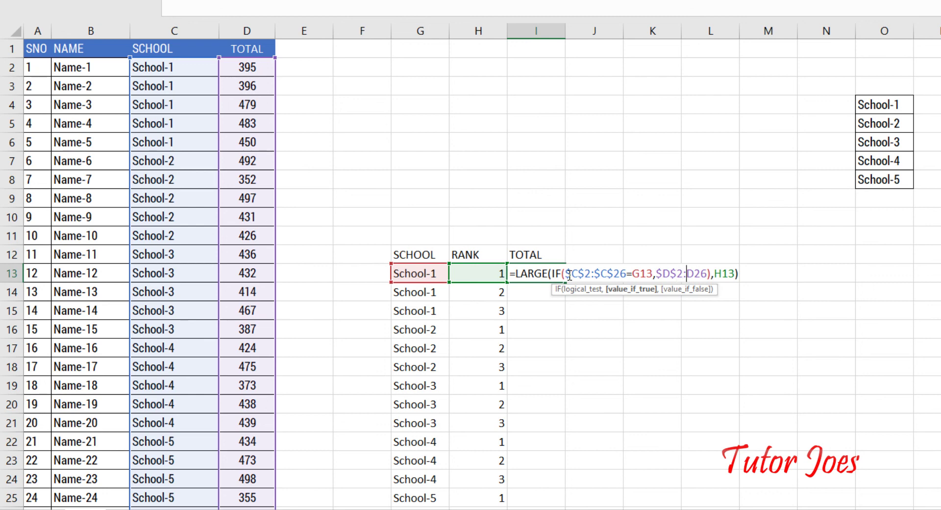
text($C)
text($D$)
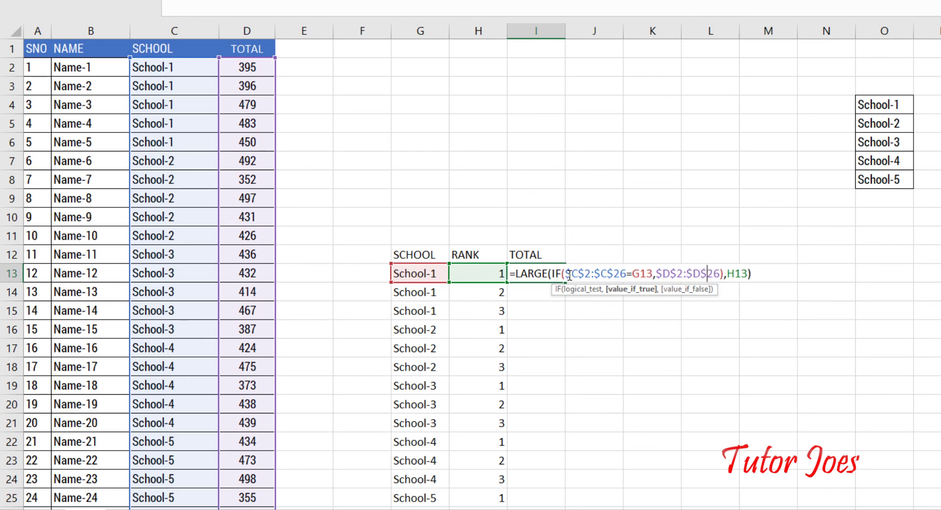
key(Return)
click(558, 274)
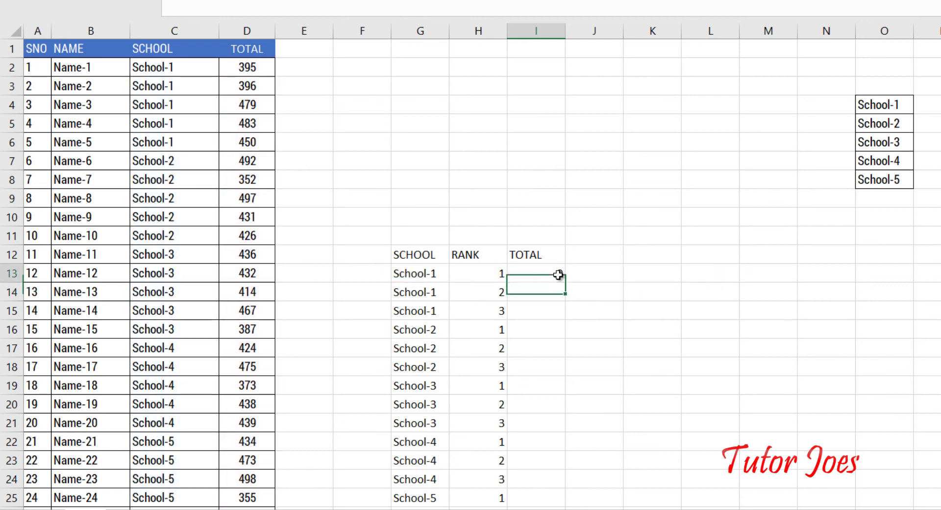
double_click(559, 275)
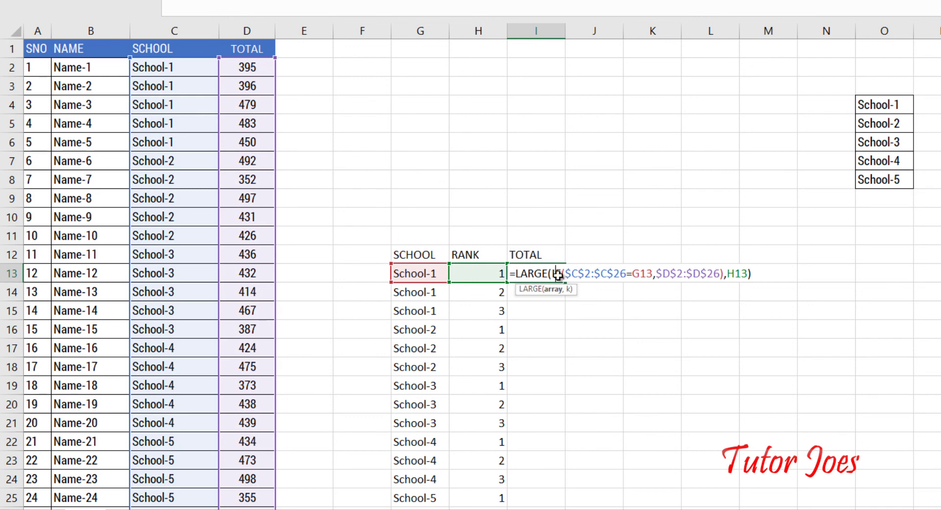
key(ctrl+shift+Return)
Fill I13's formula down to I27 and check the School-2 results against the source scores
mouse_move(565, 282)
mouse_down()
mouse_move(558, 499)
mouse_move(555, 480)
mouse_up()
click(559, 435)
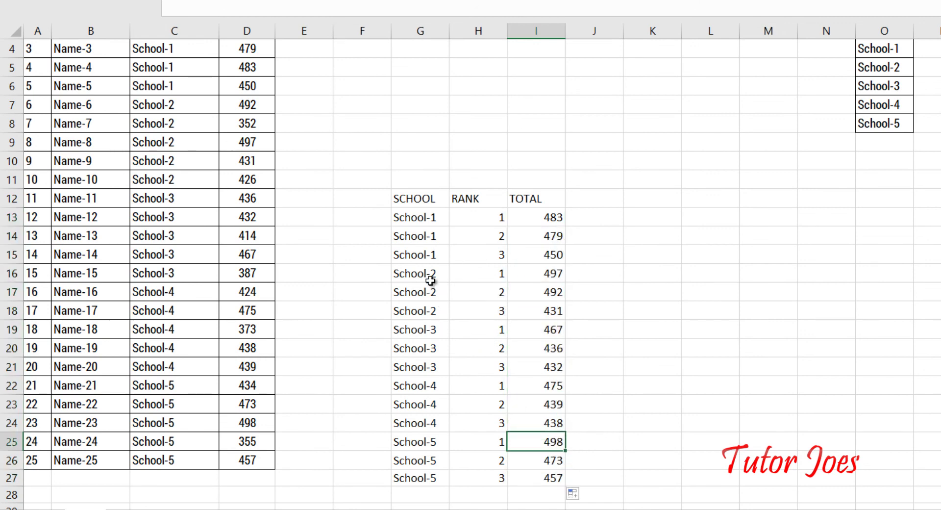
drag(431, 274, 519, 311)
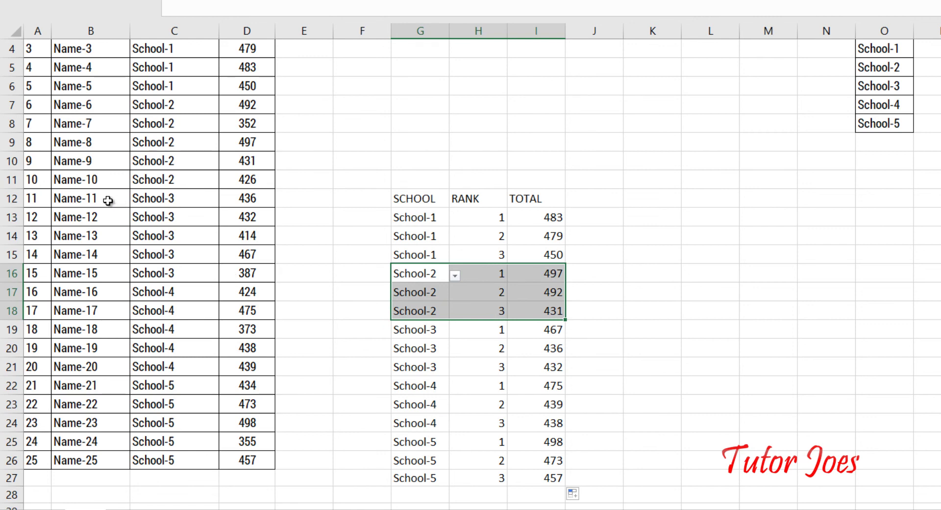
scroll(82, 193, up, 1)
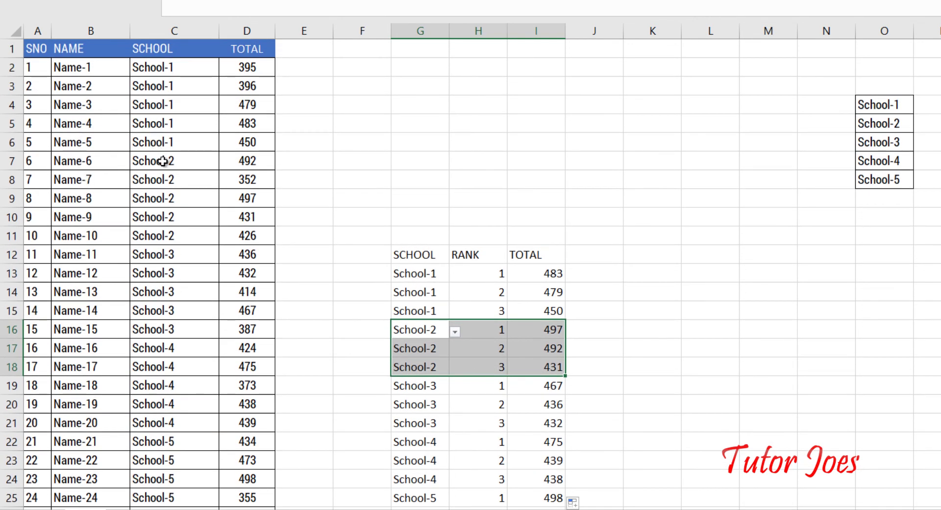
drag(160, 158, 250, 244)
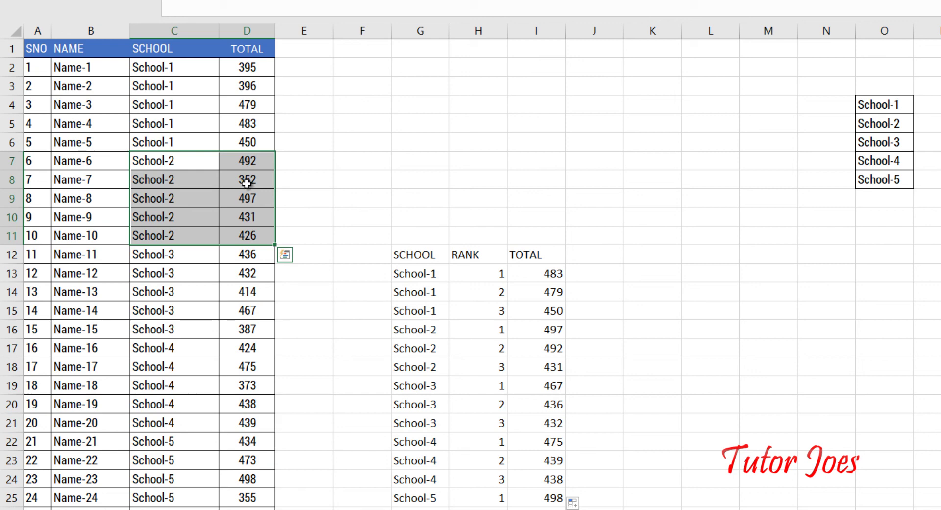
click(495, 233)
click(559, 293)
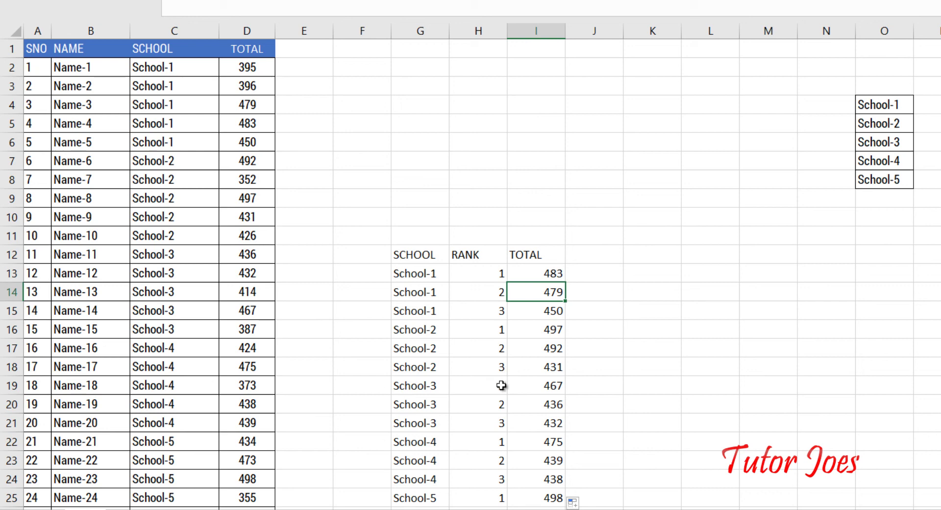
scroll(487, 395, down, 3)
scroll(489, 398, up, 2)
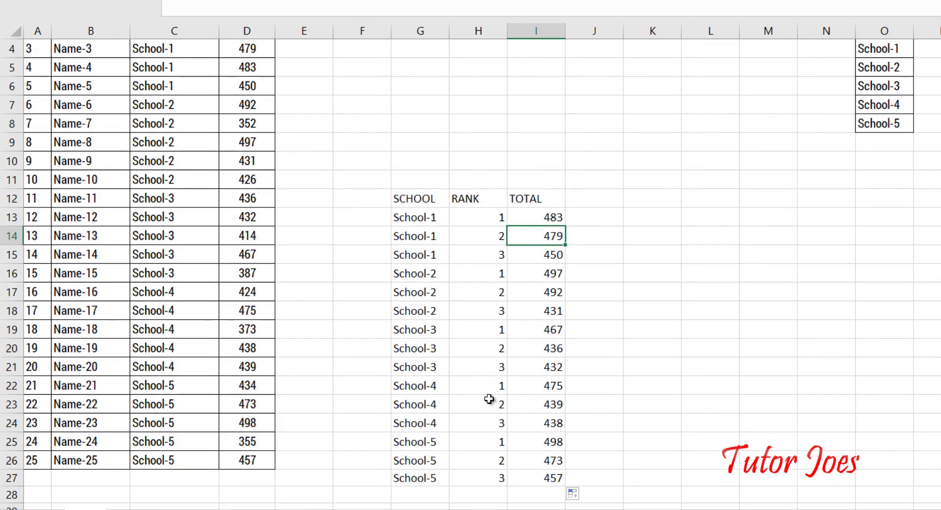